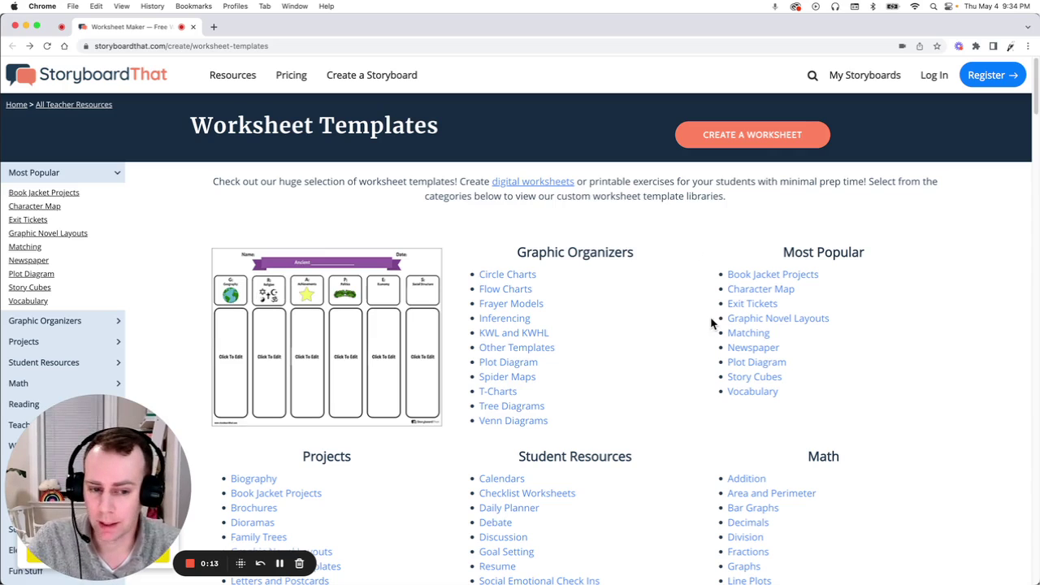
# Step: Open the Character Map templates and browse down to the gallery's second row
pyautogui.click(785, 291)
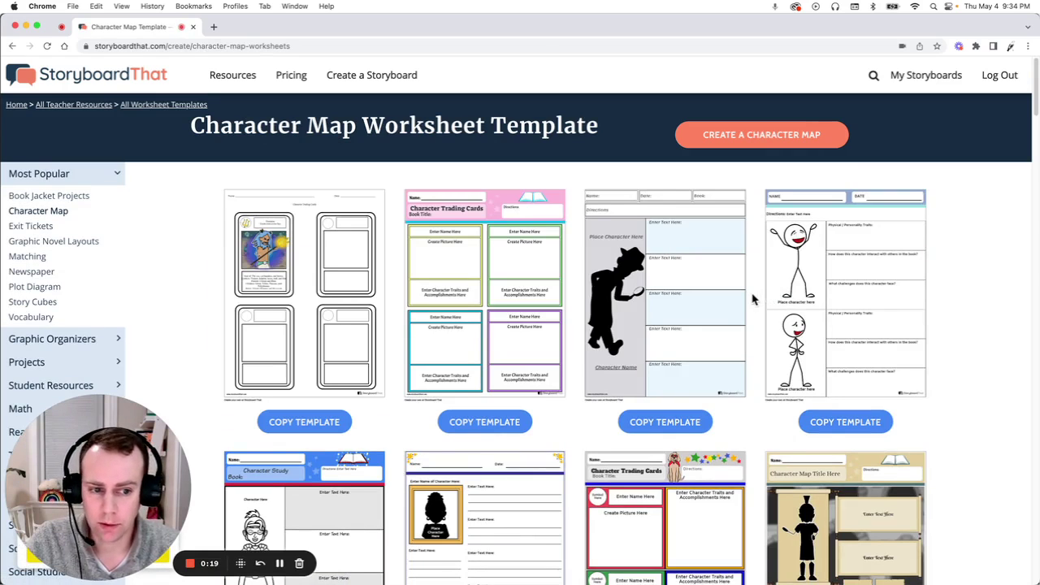
pyautogui.scroll(-3, 747, 296)
pyautogui.scroll(-3, 748, 295)
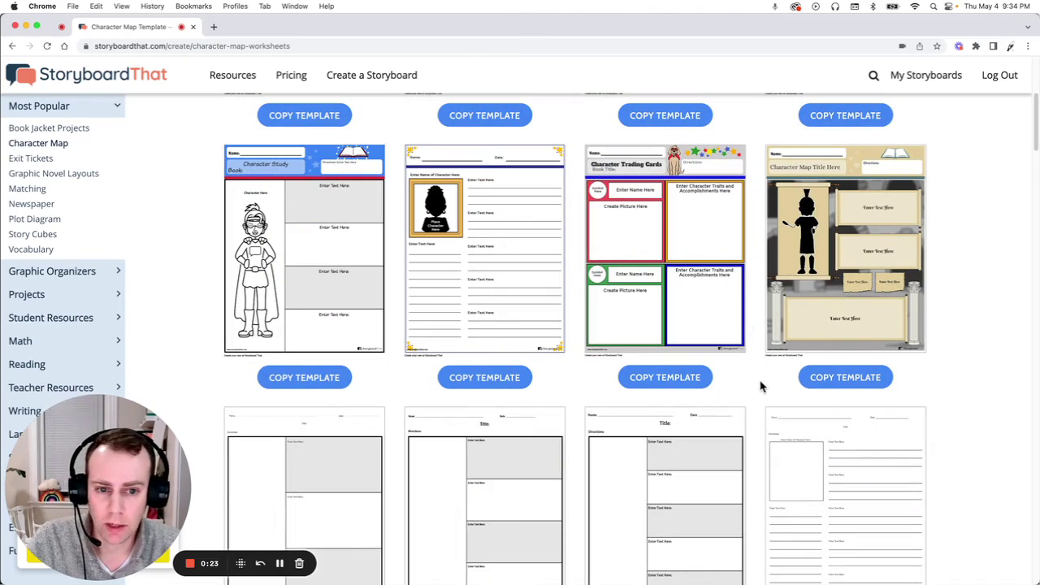
# Step: Copy the Roman scroll template and title the new storyboard 'Worksheet 1'
pyautogui.click(873, 383)
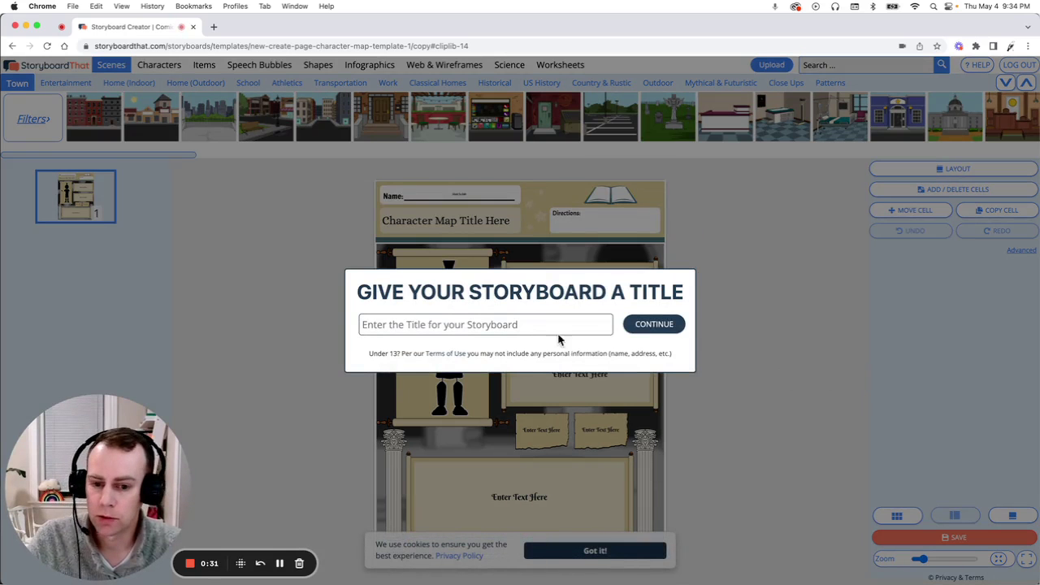
pyautogui.click(413, 329)
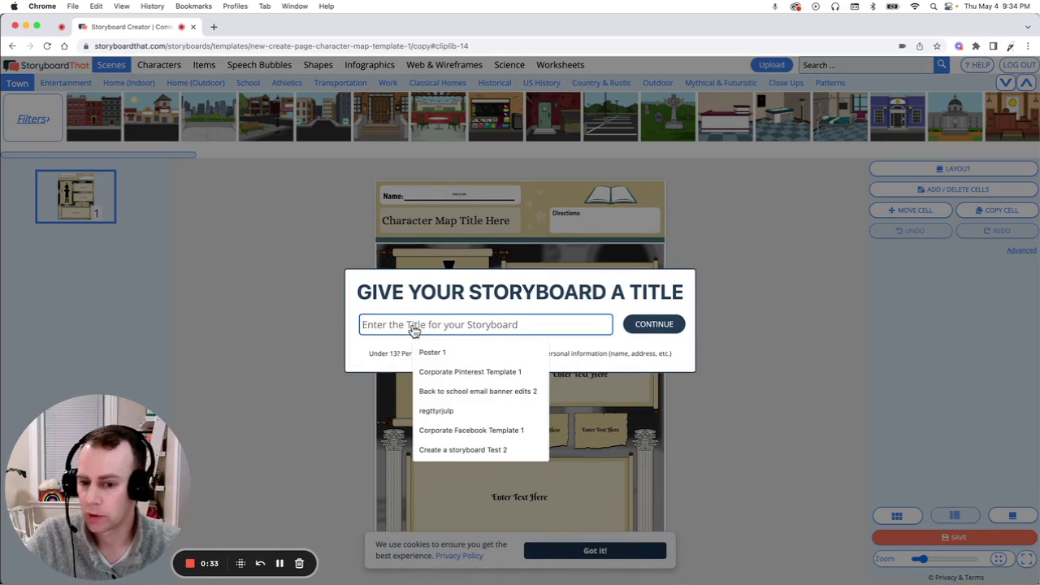
pyautogui.write('Work')
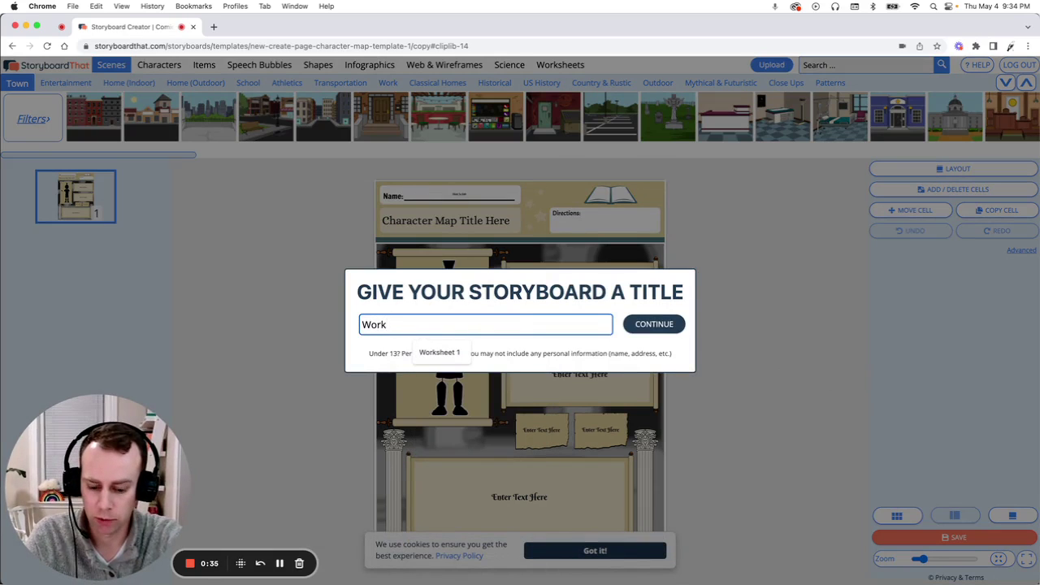
pyautogui.write('sheet 1')
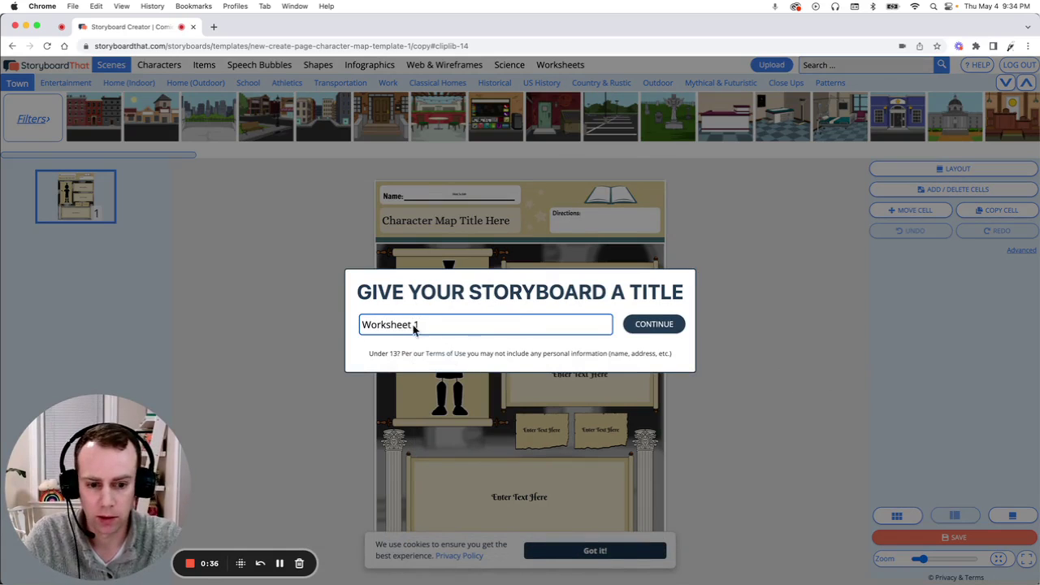
pyautogui.click(656, 325)
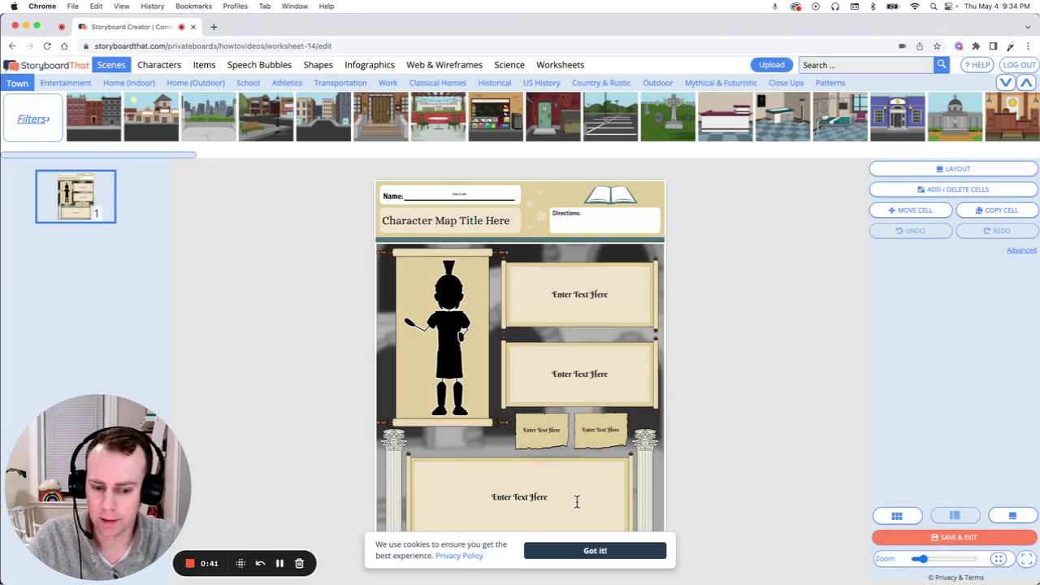
# Step: Dismiss the cookie notice, zoom in, and delete the black silhouette from the scroll
pyautogui.click(598, 553)
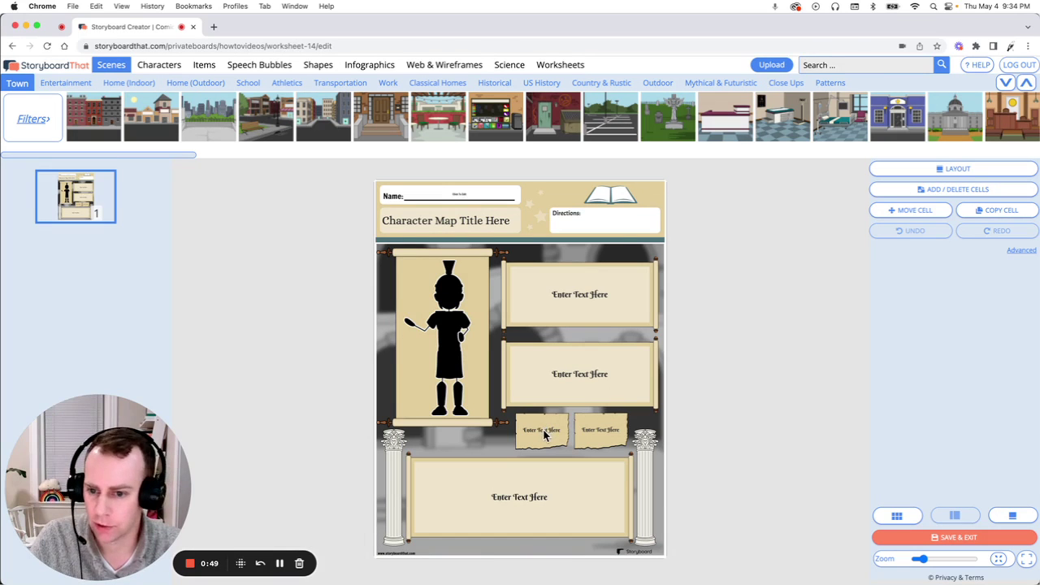
pyautogui.moveTo(923, 559); pyautogui.dragTo(932, 561)
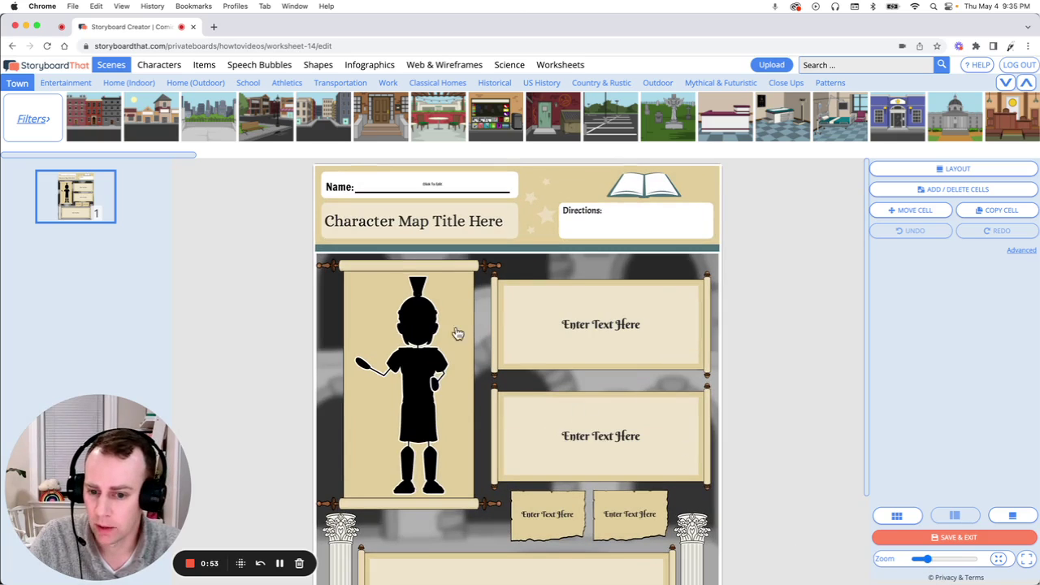
pyautogui.click(420, 337)
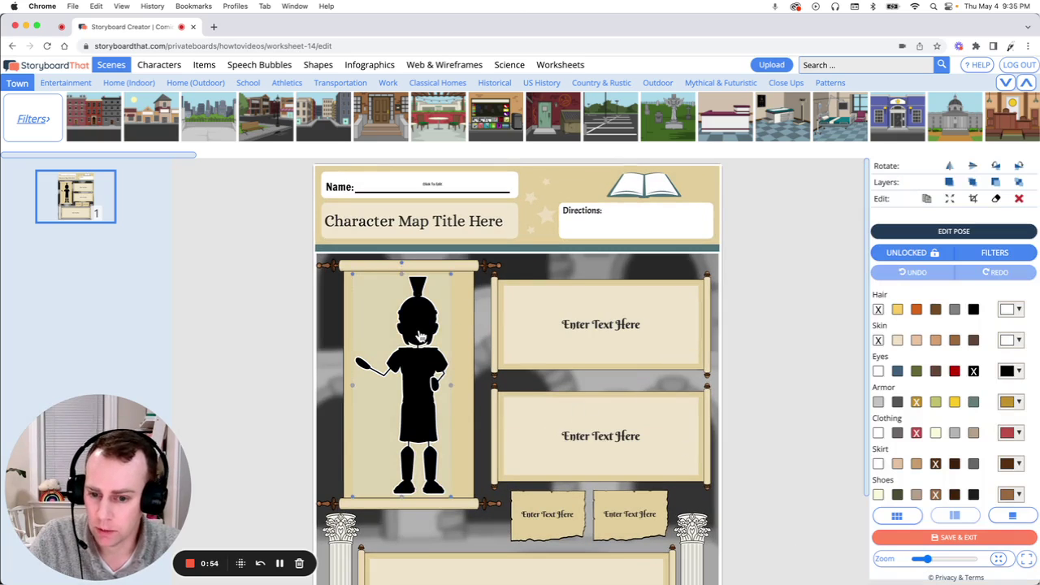
pyautogui.click(1019, 198)
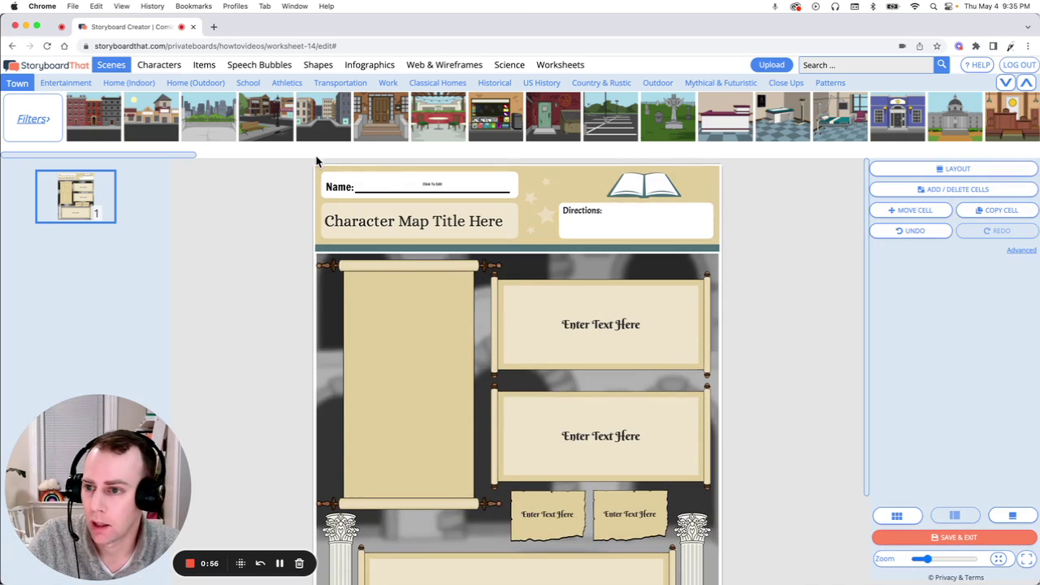
# Step: Show the Classical Era characters and drag the Roman soldier into the scroll
pyautogui.click(154, 69)
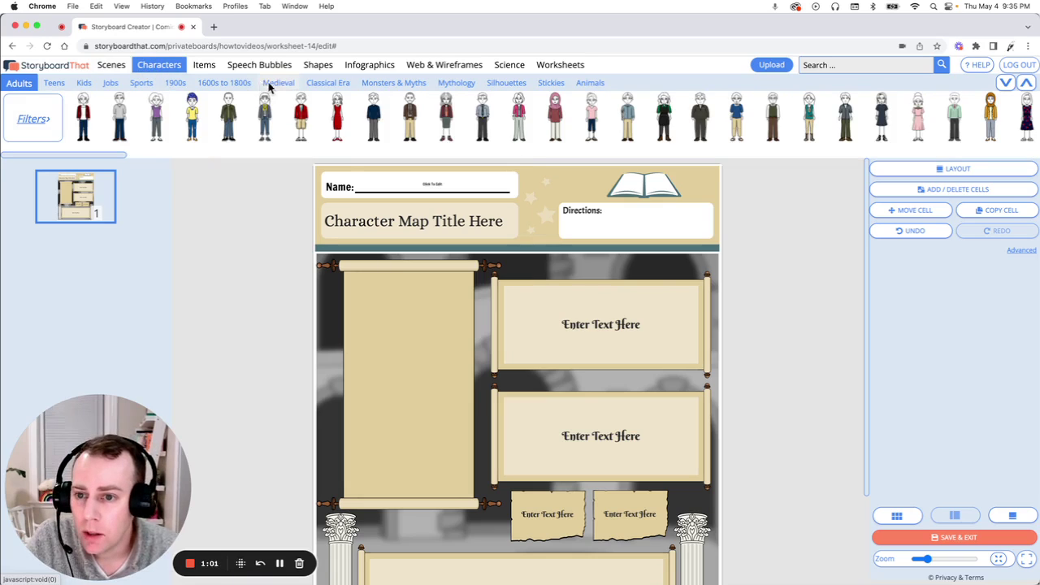
pyautogui.click(336, 84)
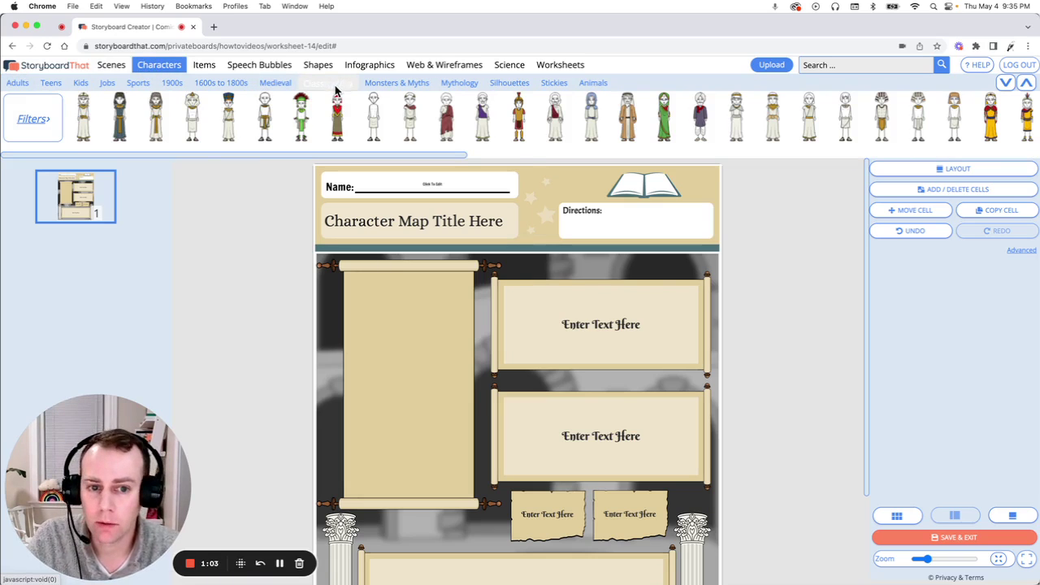
pyautogui.moveTo(519, 116)
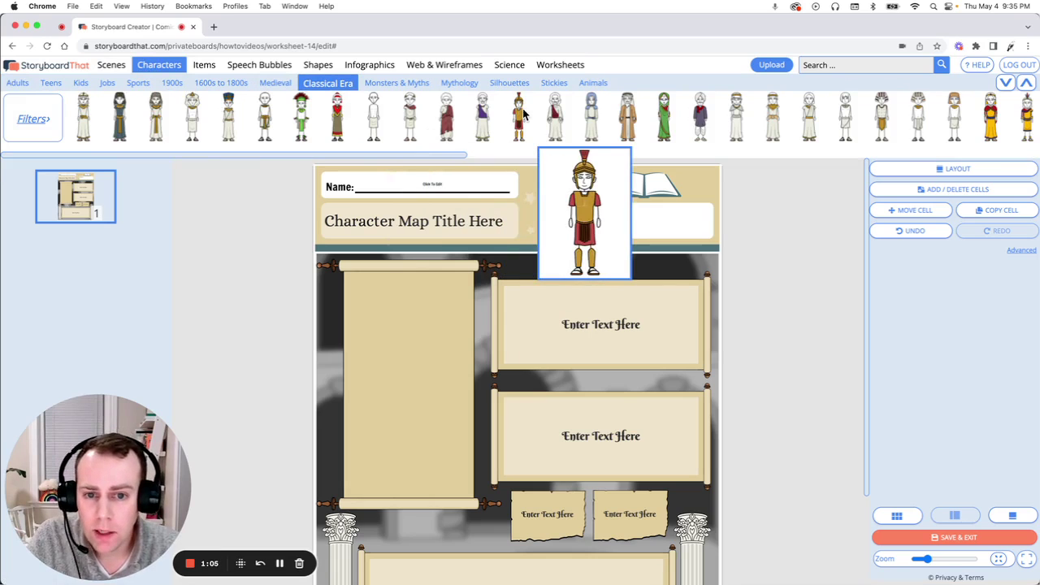
pyautogui.moveTo(523, 114); pyautogui.dragTo(413, 403)
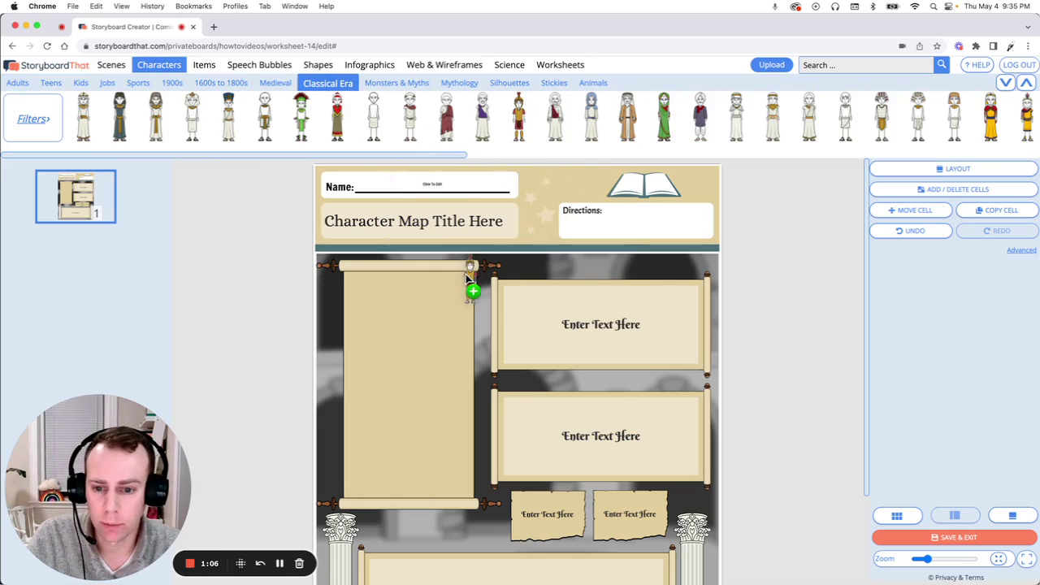
# Step: Give the Roman soldier an angry face, new arm poses, black hair and tan skin
pyautogui.doubleClick(413, 398)
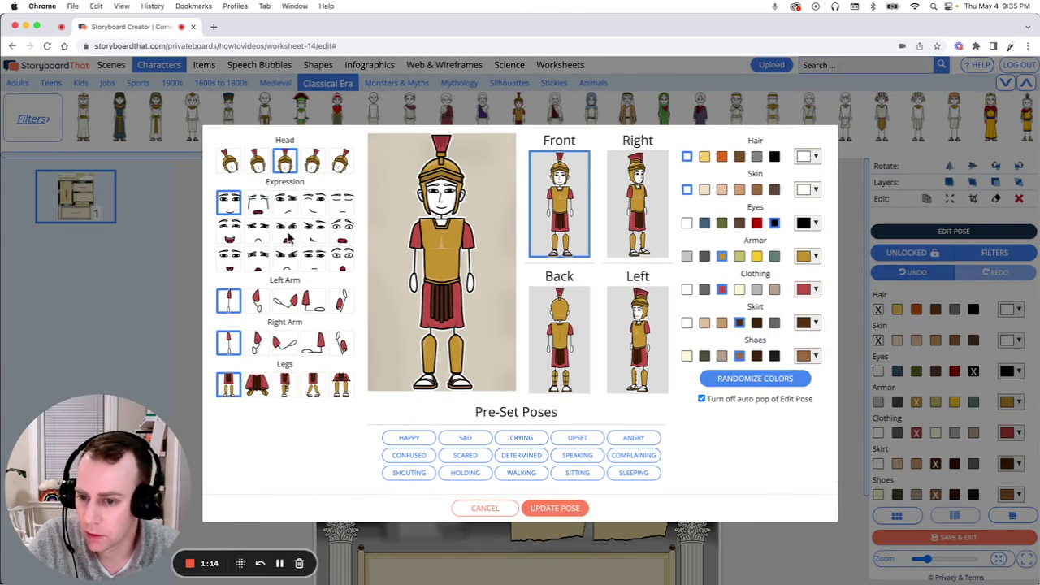
pyautogui.click(257, 307)
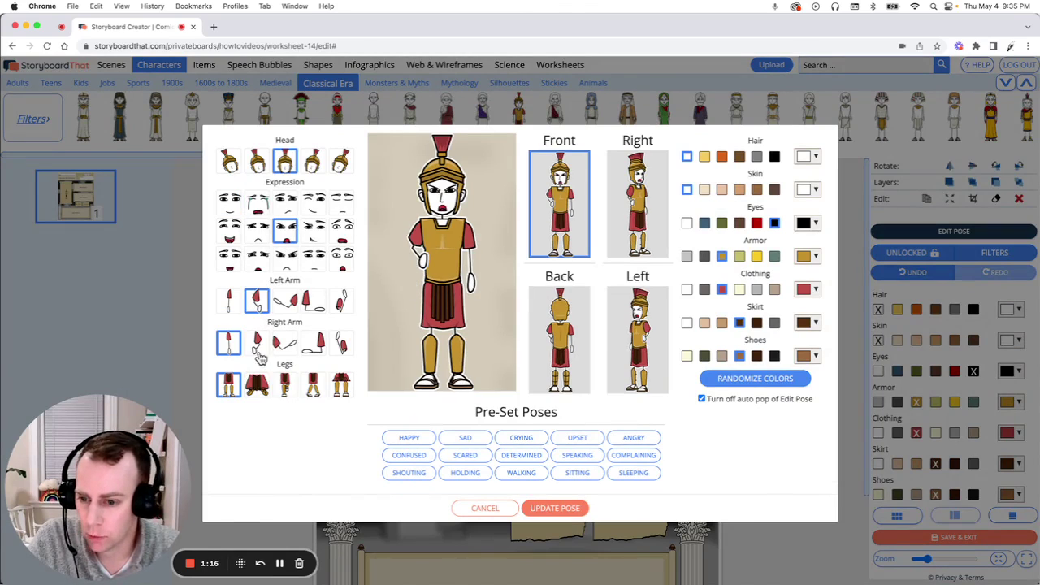
pyautogui.click(259, 348)
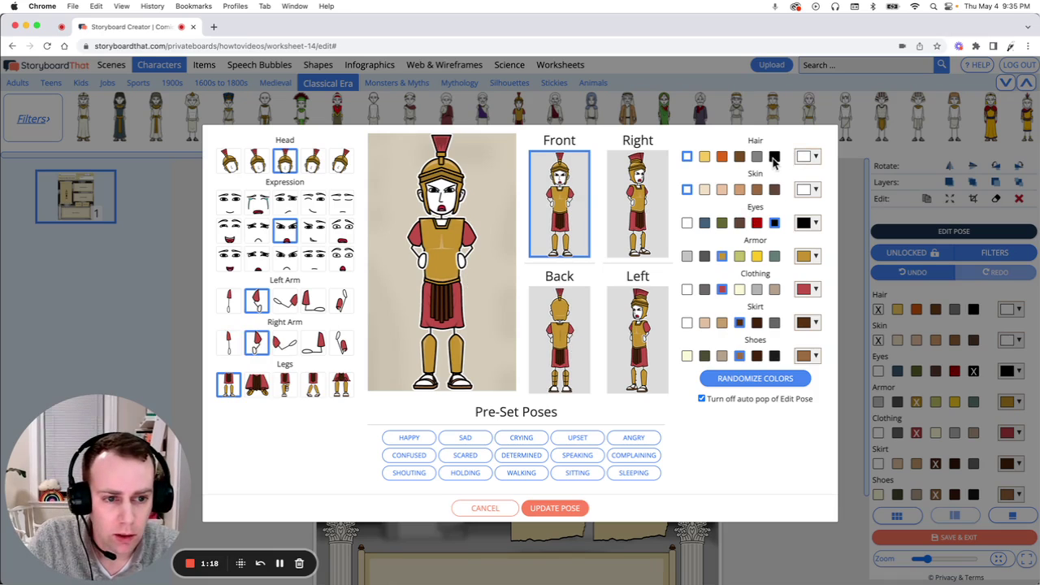
pyautogui.click(739, 192)
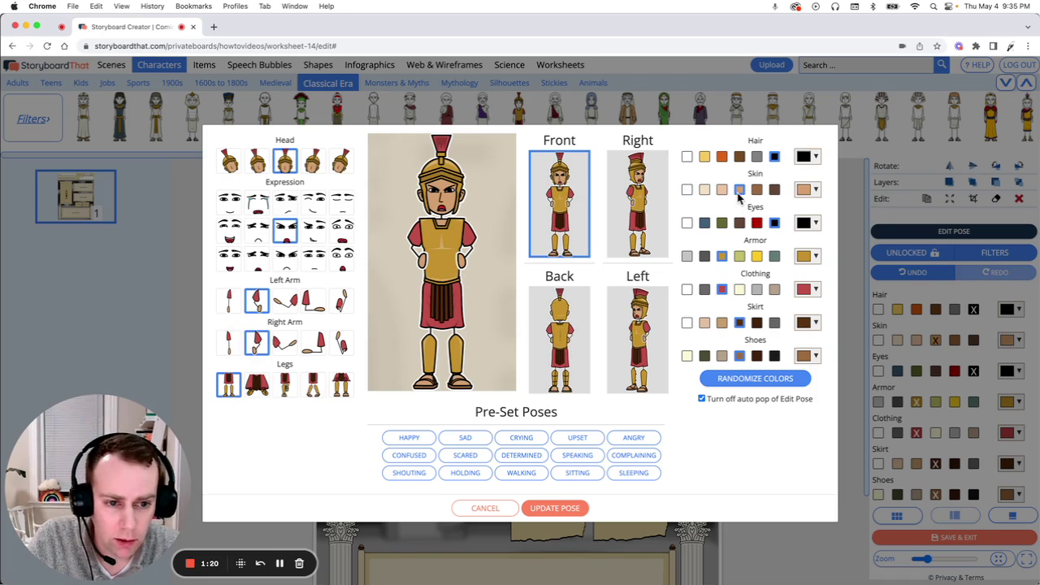
pyautogui.click(576, 512)
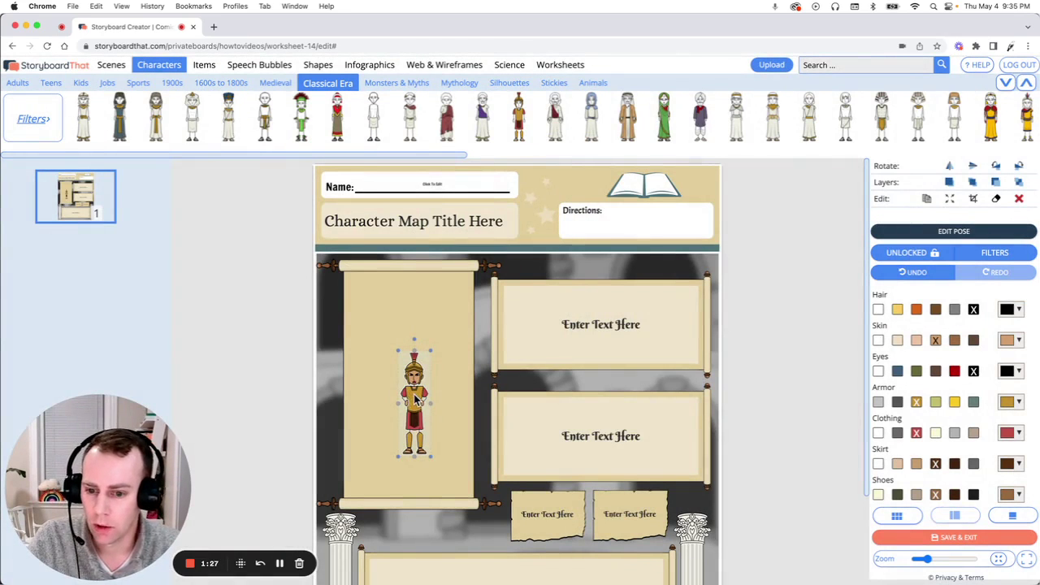
# Step: Resize the Roman soldier to the scroll's full height and centre him in it
pyautogui.moveTo(414, 398); pyautogui.dragTo(379, 434)
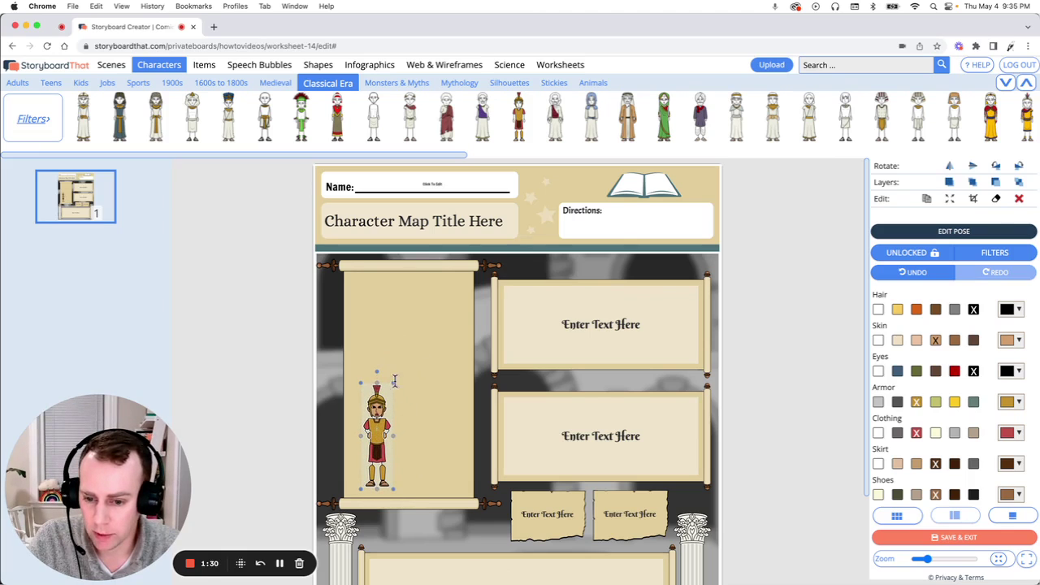
pyautogui.moveTo(394, 381); pyautogui.dragTo(431, 276)
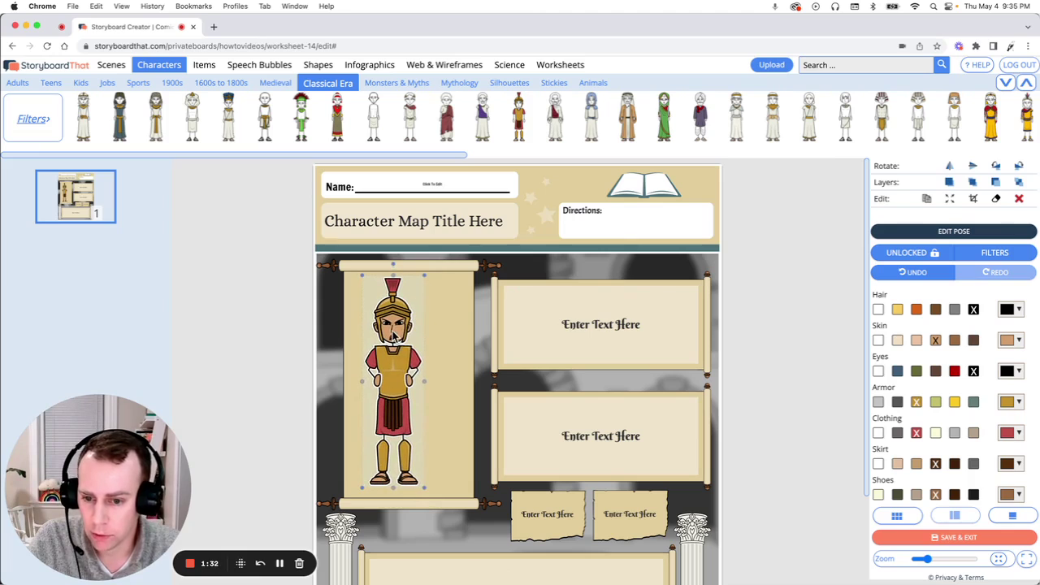
pyautogui.moveTo(394, 336); pyautogui.dragTo(410, 328)
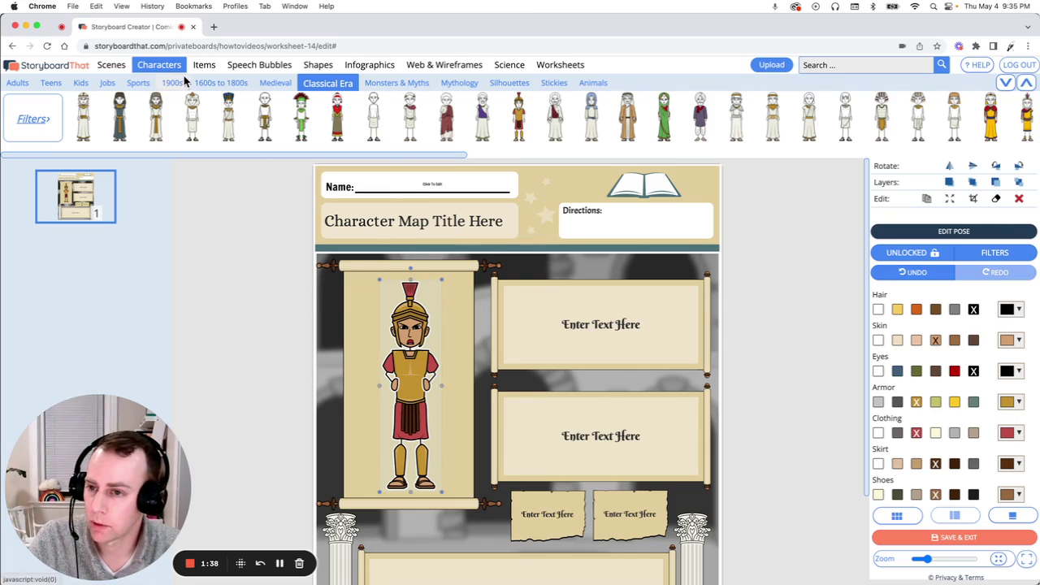
# Step: Search the Items library for 'shield'
pyautogui.click(206, 67)
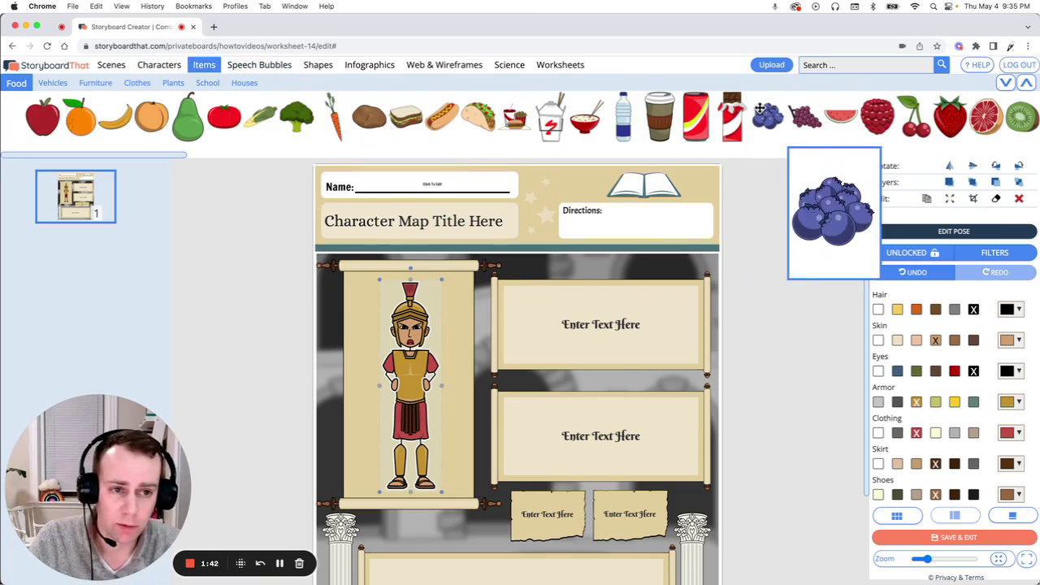
pyautogui.click(820, 65)
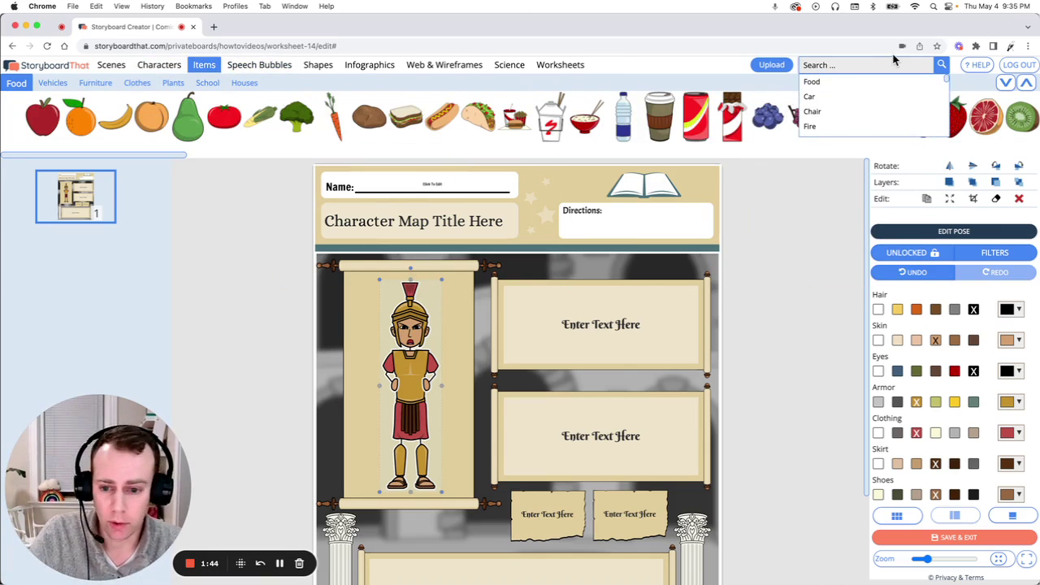
pyautogui.write('sh')
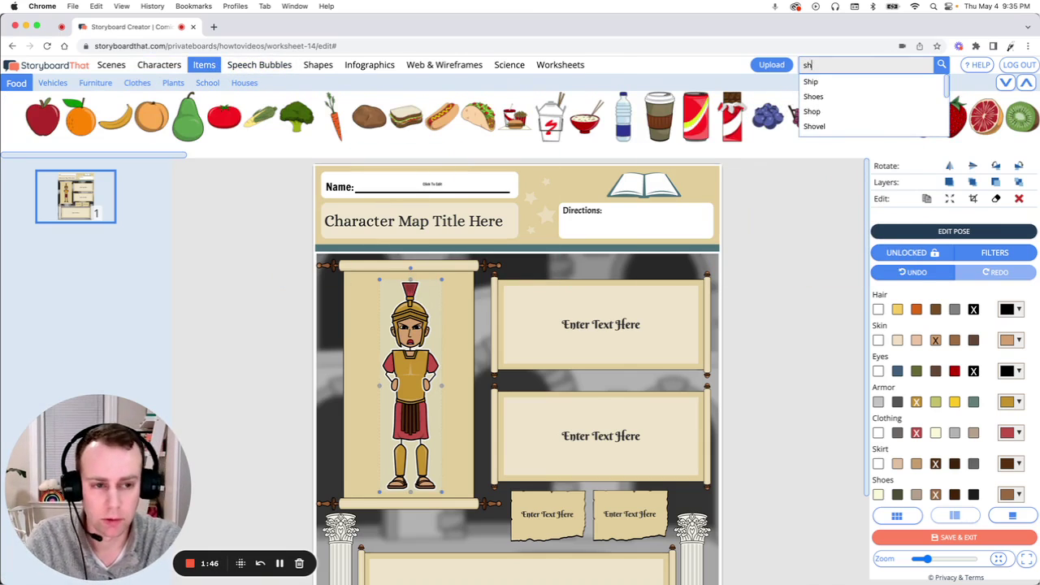
pyautogui.write('ield')
pyautogui.press('Return')
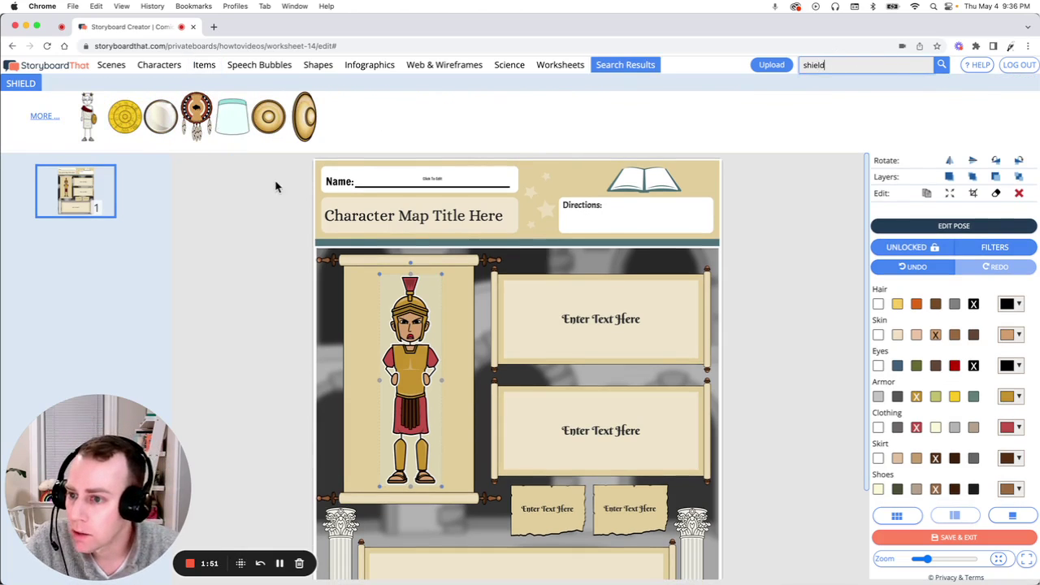
pyautogui.moveTo(124, 116)
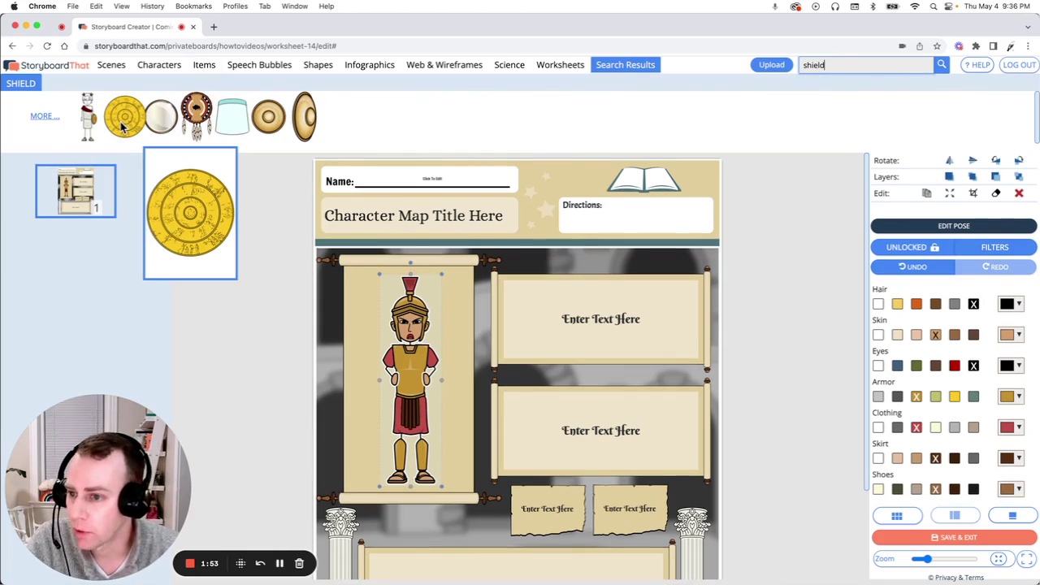
# Step: Place the round gold shield on the soldier's arm, shrinking it to fit him
pyautogui.moveTo(122, 124); pyautogui.dragTo(380, 364)
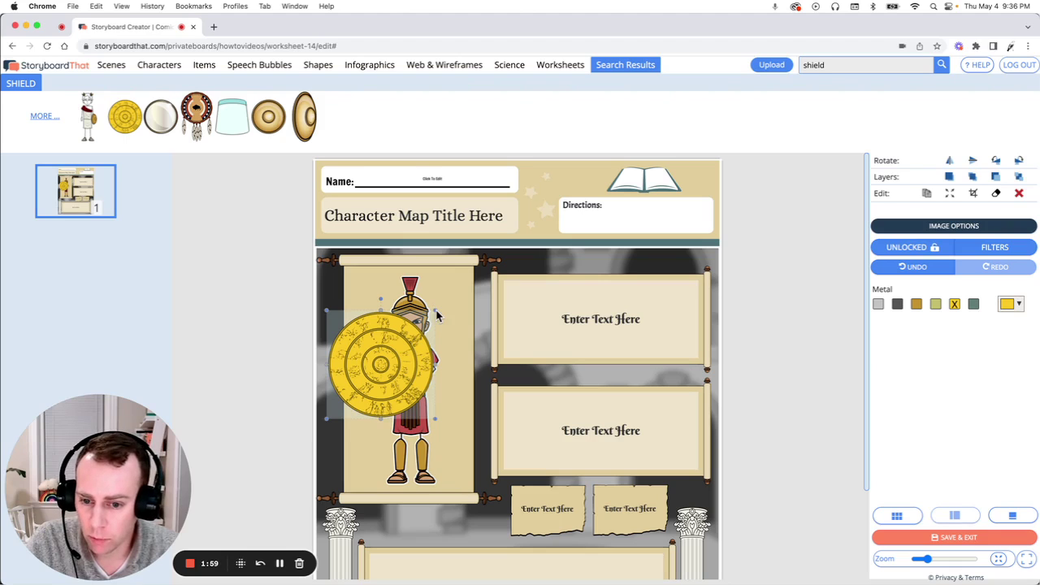
pyautogui.moveTo(427, 323); pyautogui.dragTo(417, 334)
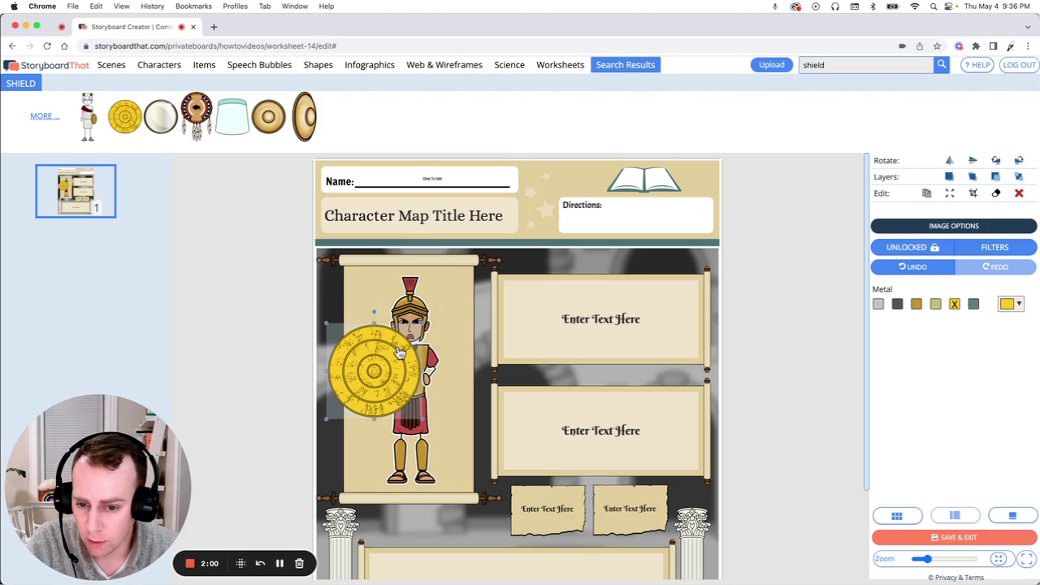
pyautogui.click(329, 327)
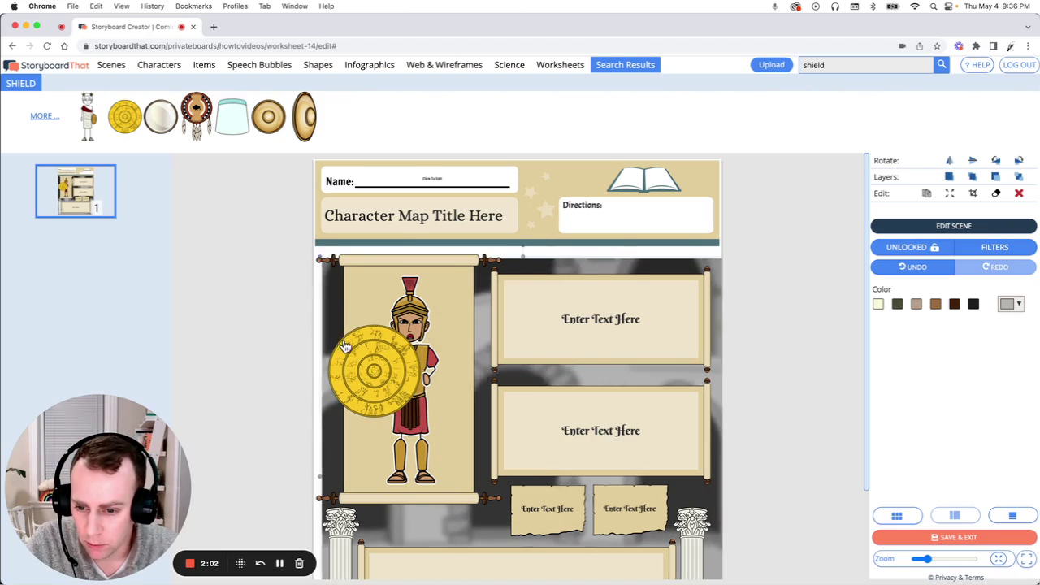
pyautogui.moveTo(365, 367); pyautogui.dragTo(375, 366)
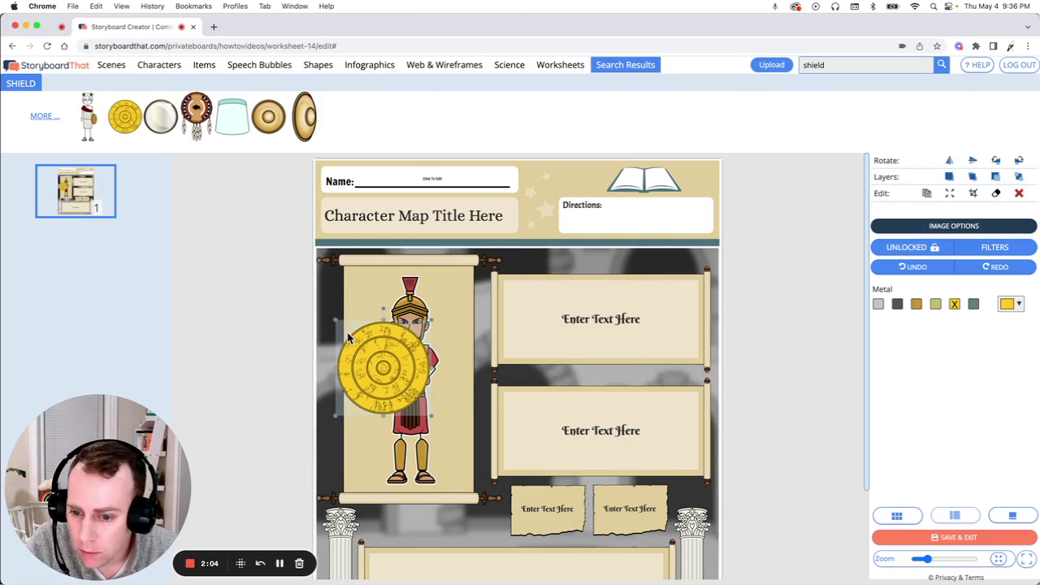
pyautogui.moveTo(333, 318); pyautogui.dragTo(361, 340)
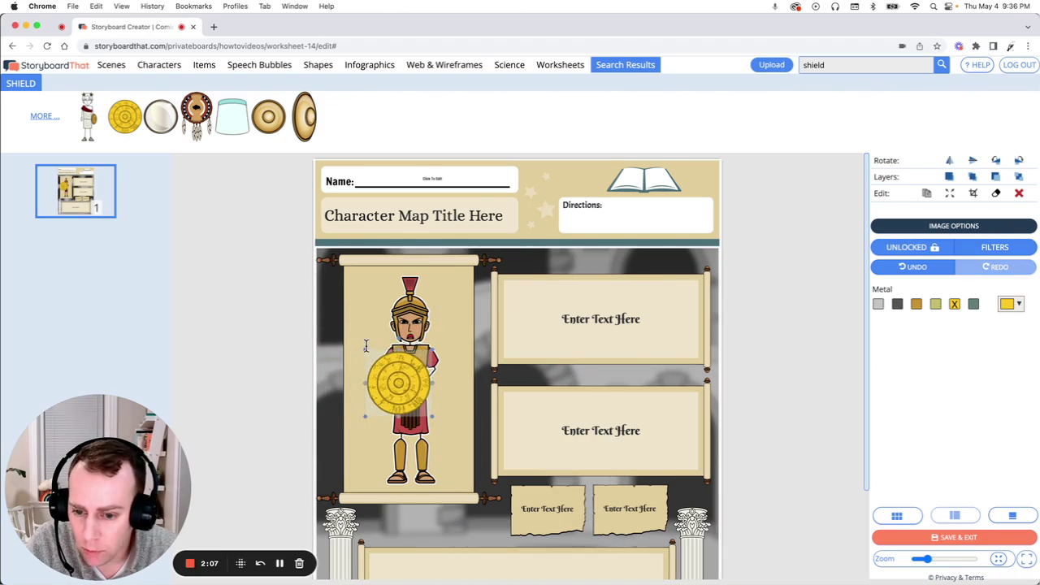
pyautogui.moveTo(406, 394)
pyautogui.mouseDown()
pyautogui.moveTo(386, 380)
pyautogui.moveTo(387, 390)
pyautogui.mouseUp()
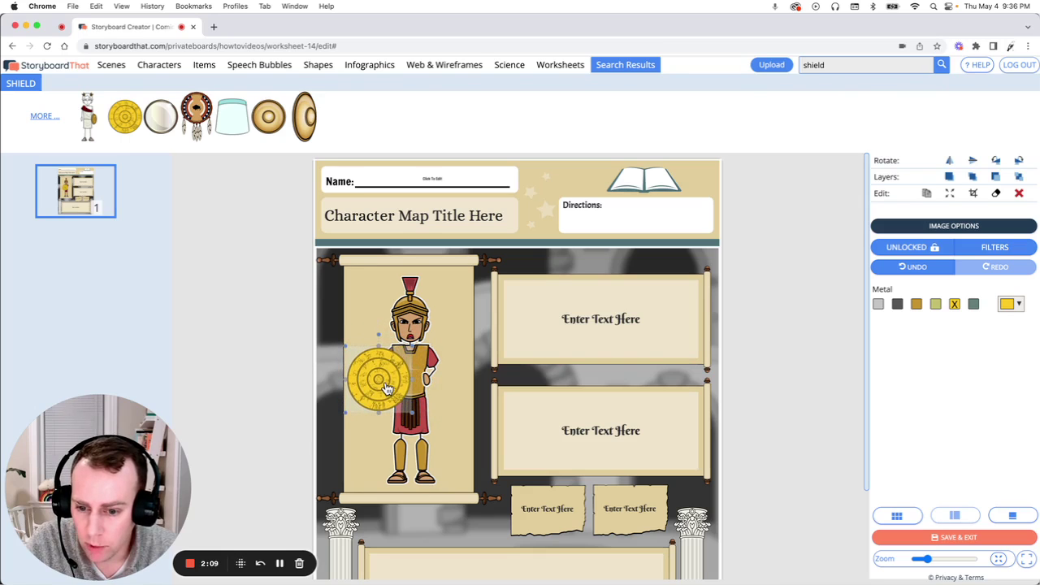
pyautogui.click(258, 342)
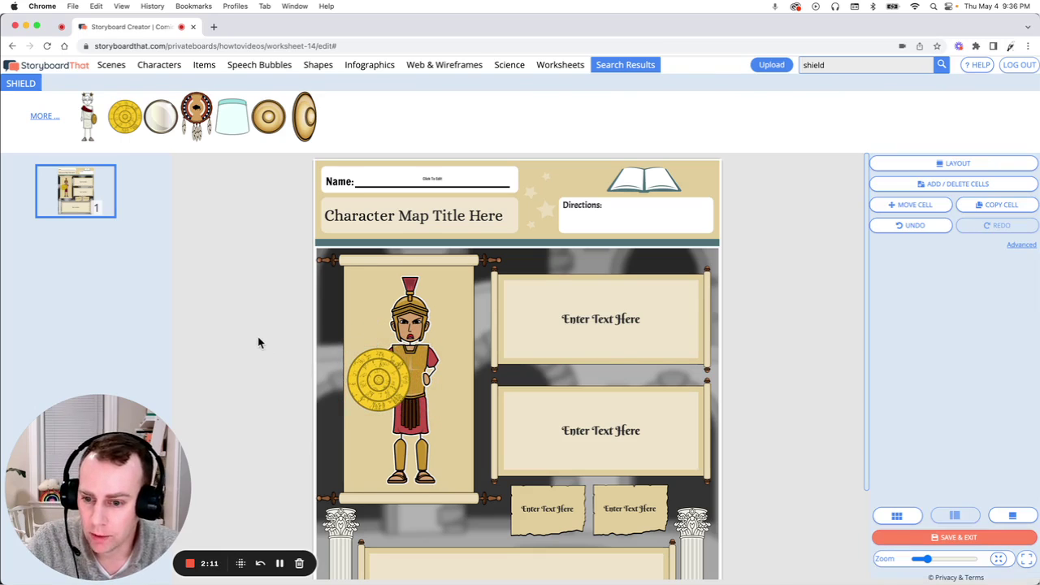
# Step: Remove the grey background scene behind the worksheet after trying brown tints
pyautogui.click(581, 259)
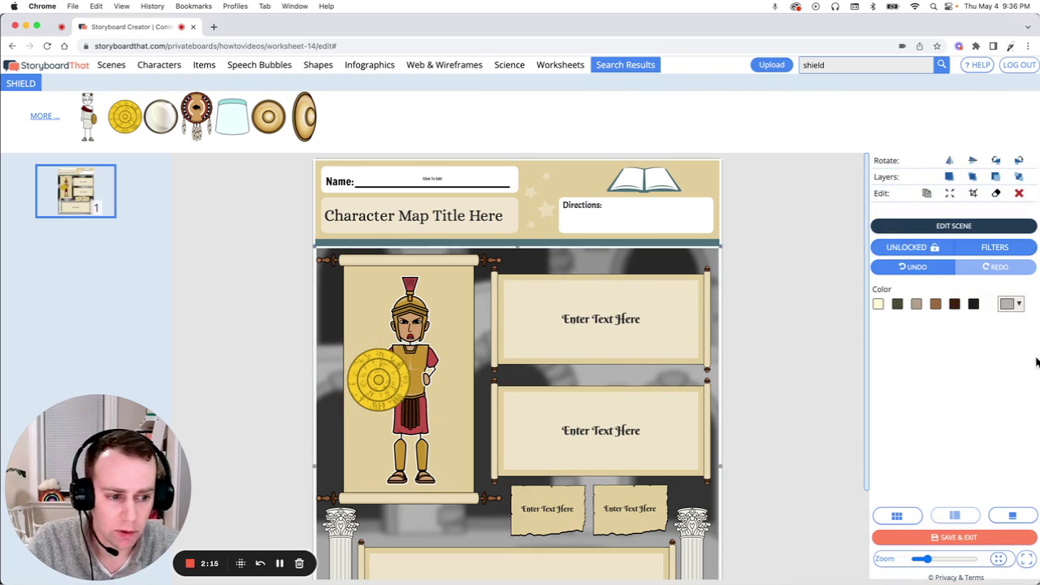
pyautogui.click(936, 305)
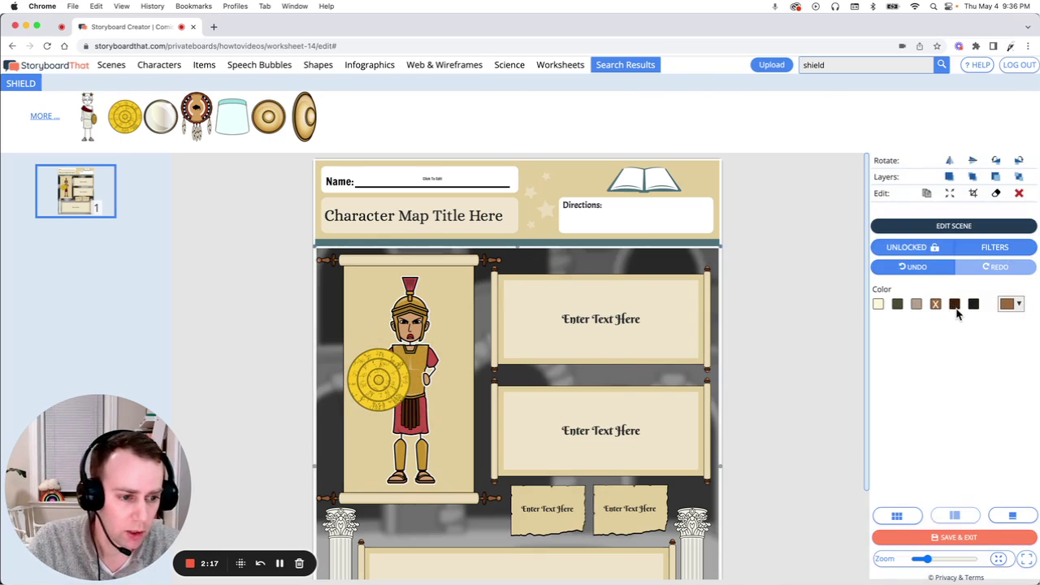
pyautogui.click(955, 305)
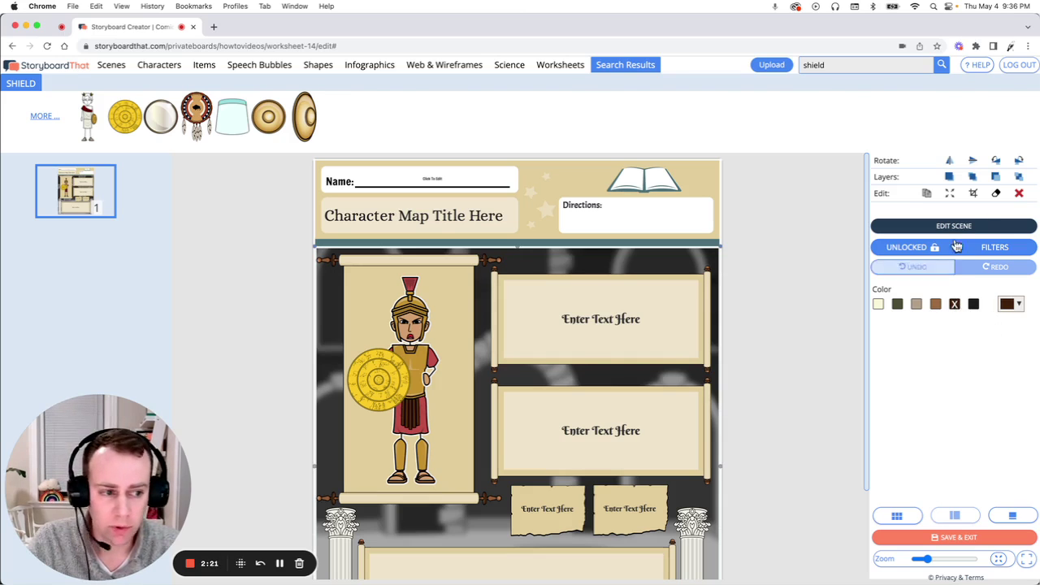
pyautogui.click(1019, 195)
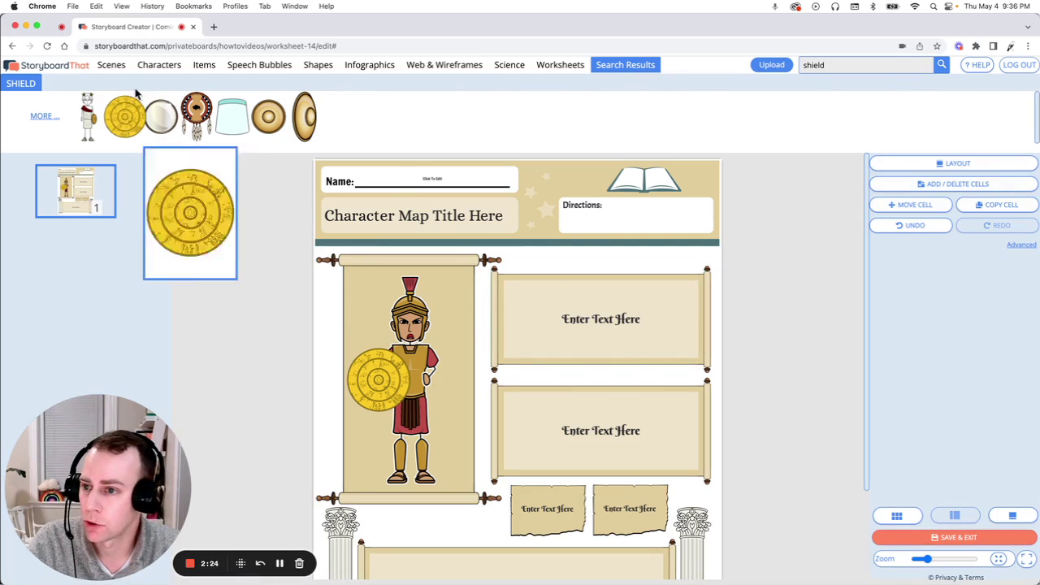
pyautogui.click(107, 65)
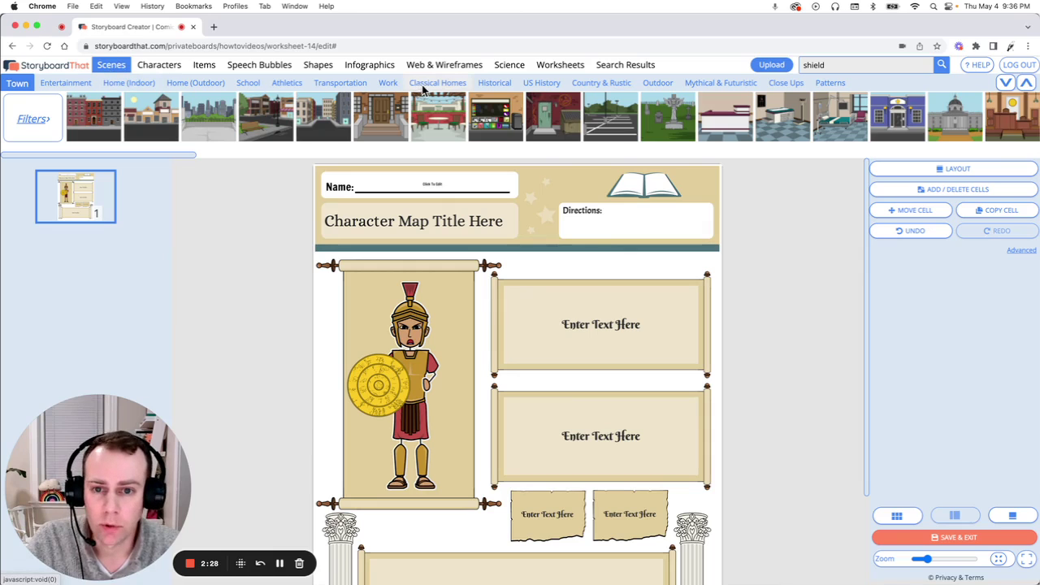
# Step: Add the Historical waterfront scene and stretch it with Crop-to-Fill over the whole cell
pyautogui.click(490, 86)
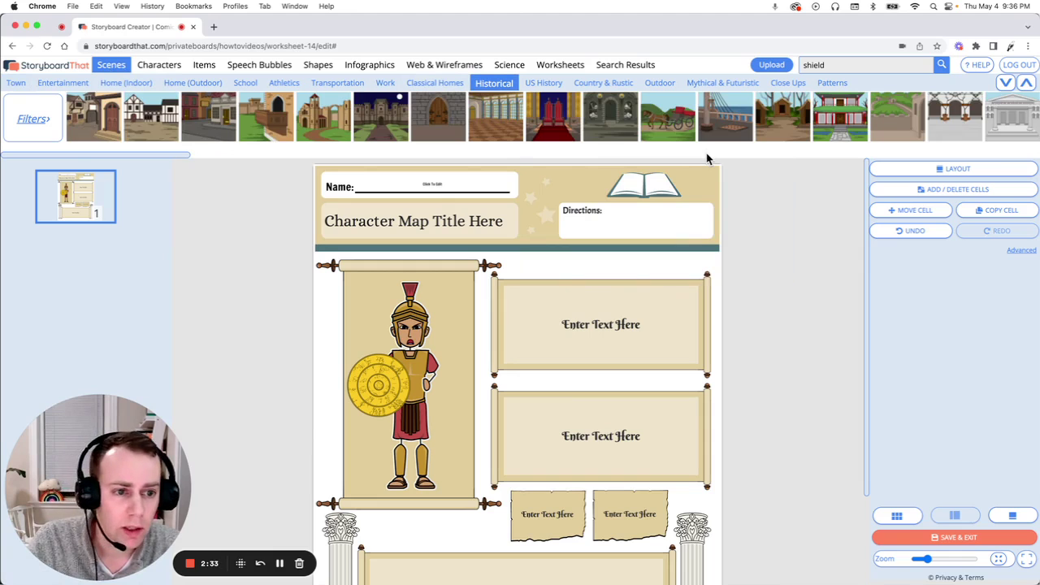
pyautogui.hscroll(5, 707, 159)
pyautogui.moveTo(296, 160); pyautogui.dragTo(757, 144)
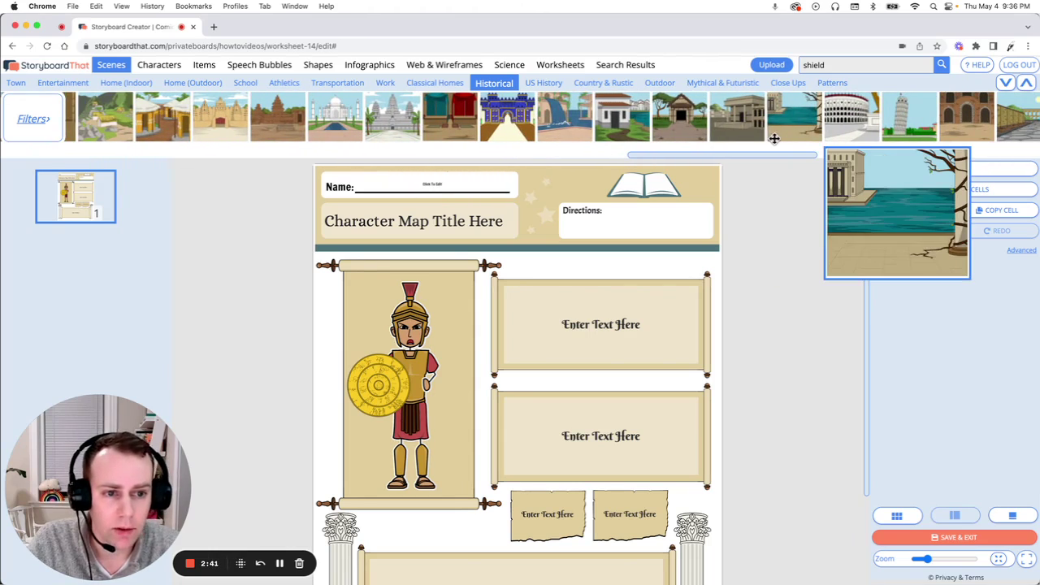
pyautogui.moveTo(787, 123)
pyautogui.mouseDown()
pyautogui.moveTo(678, 203)
pyautogui.moveTo(379, 275)
pyautogui.mouseUp()
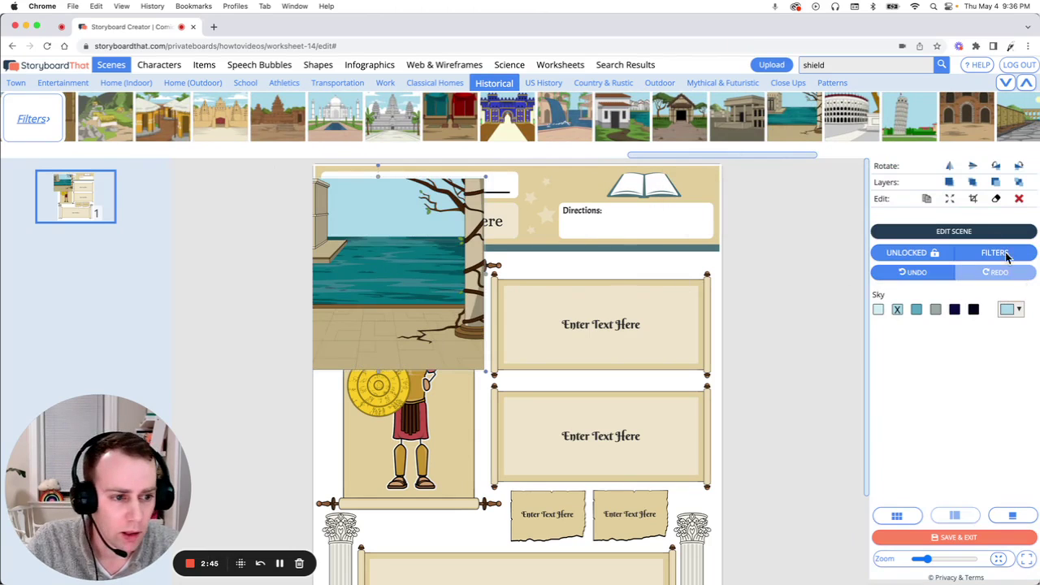
pyautogui.click(952, 201)
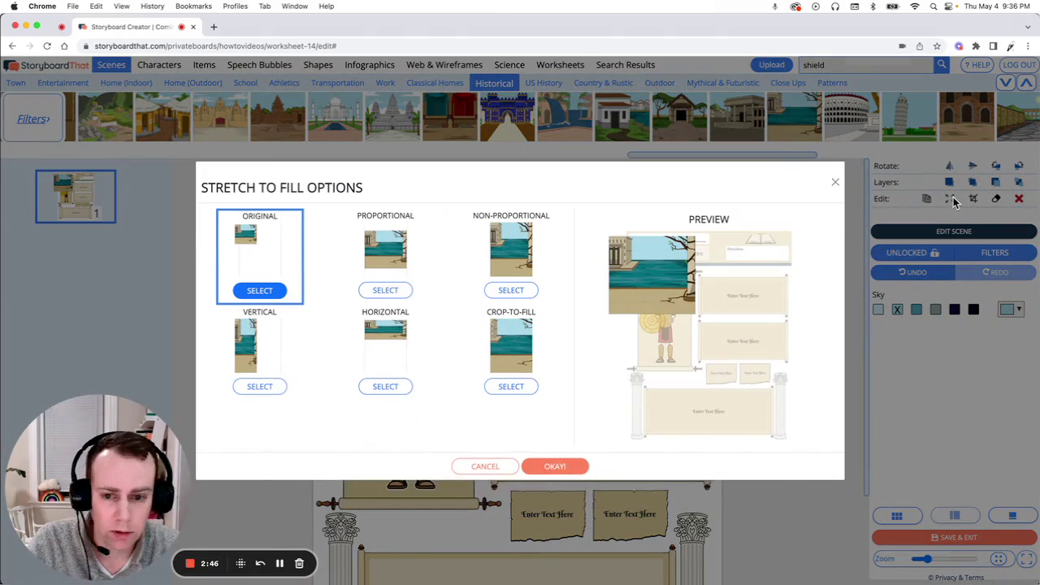
pyautogui.click(508, 387)
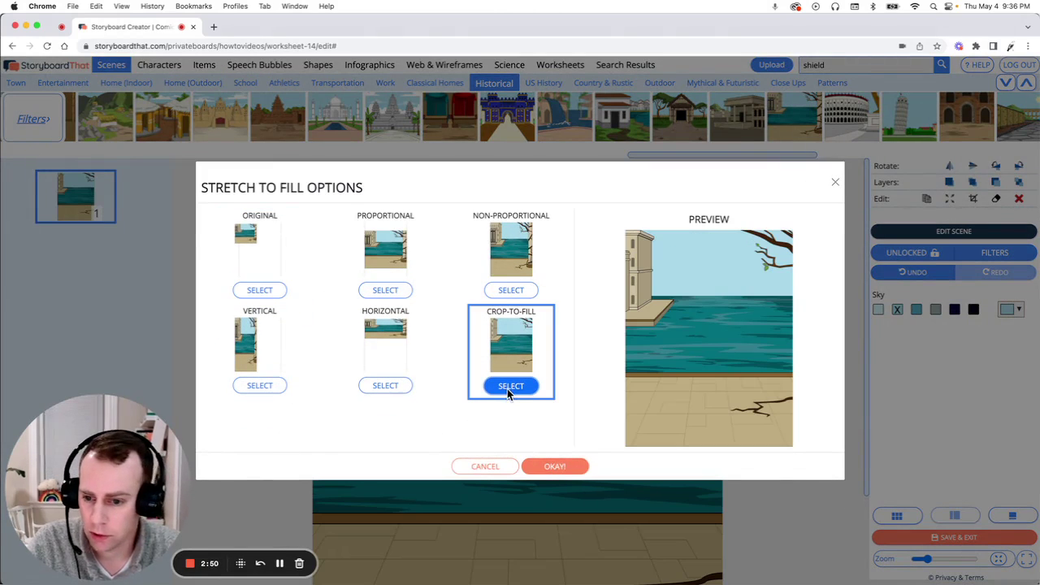
pyautogui.click(561, 466)
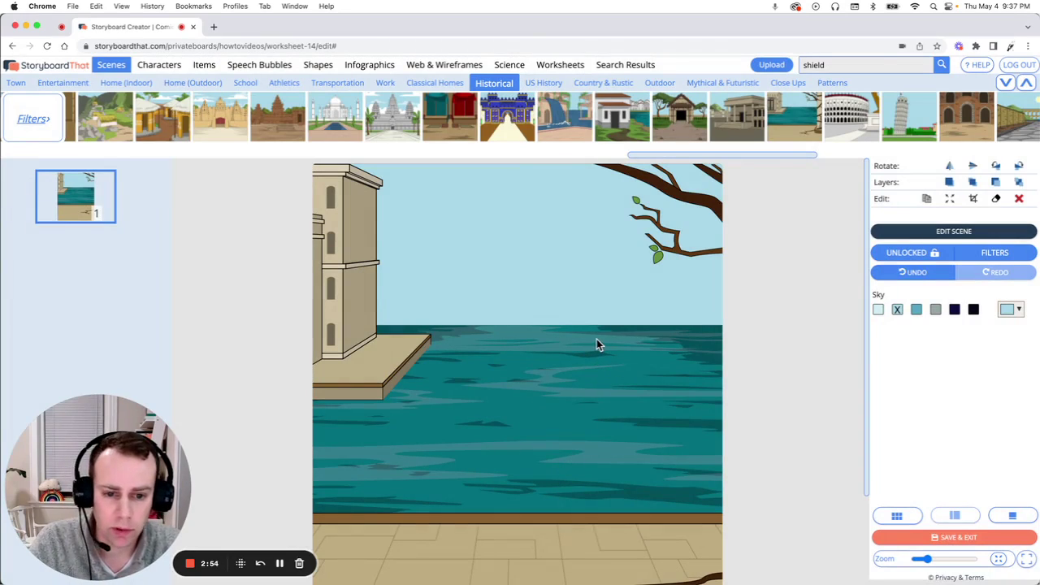
# Step: Send the waterfront scene to the back and change its time of day to Sunset
pyautogui.click(1019, 184)
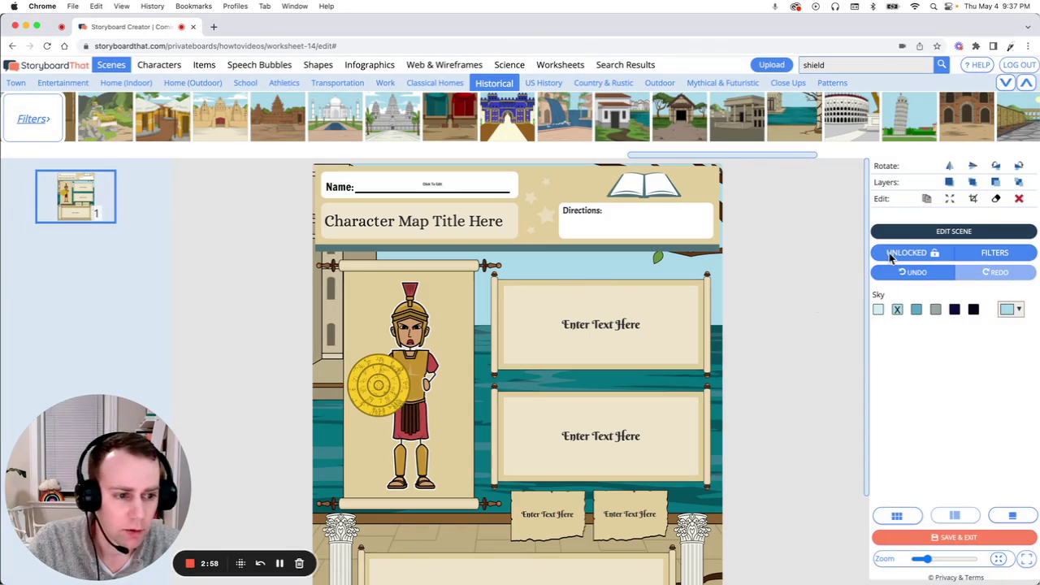
pyautogui.click(923, 233)
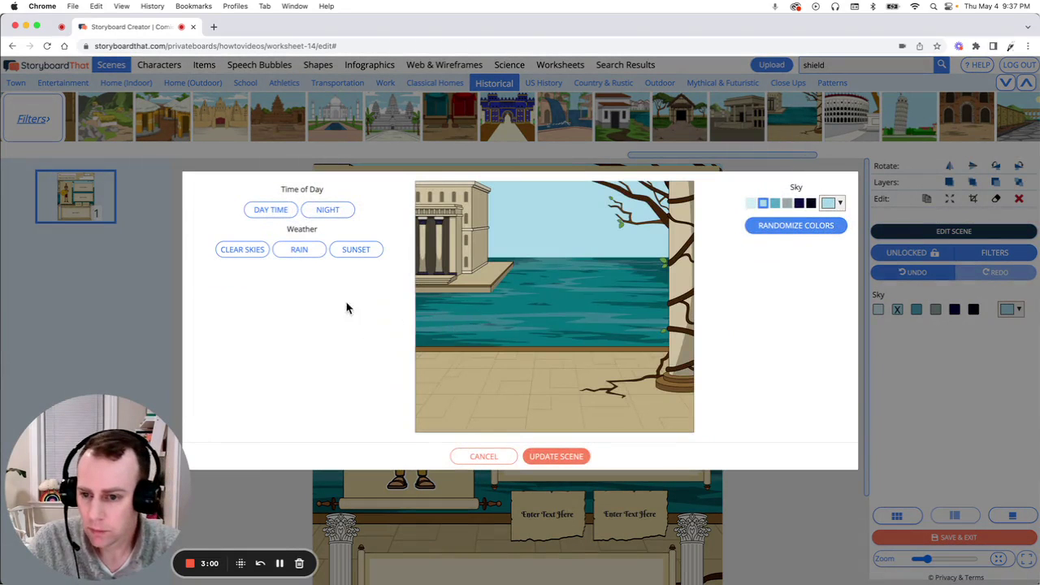
pyautogui.click(348, 256)
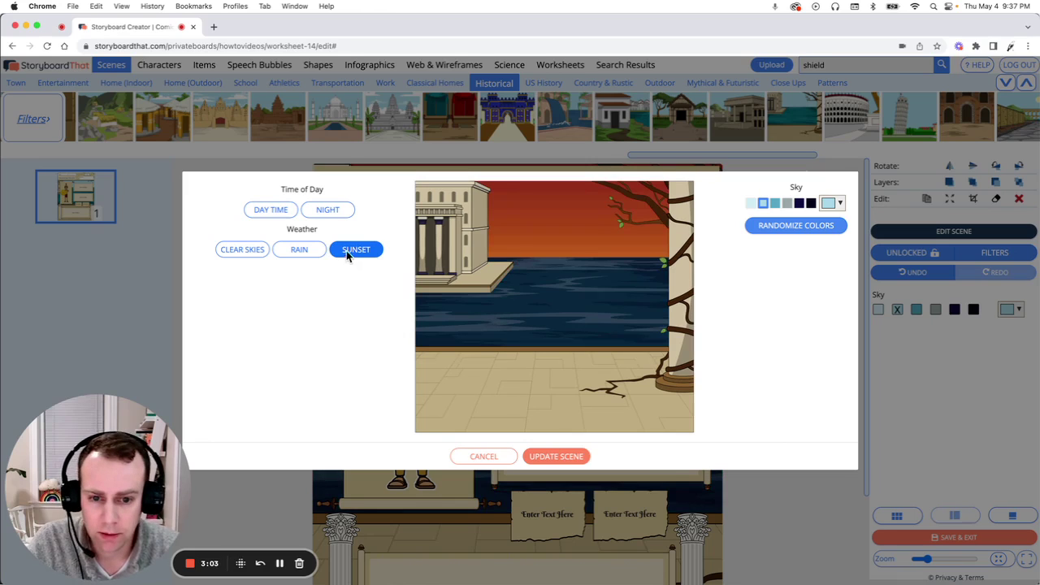
pyautogui.click(566, 457)
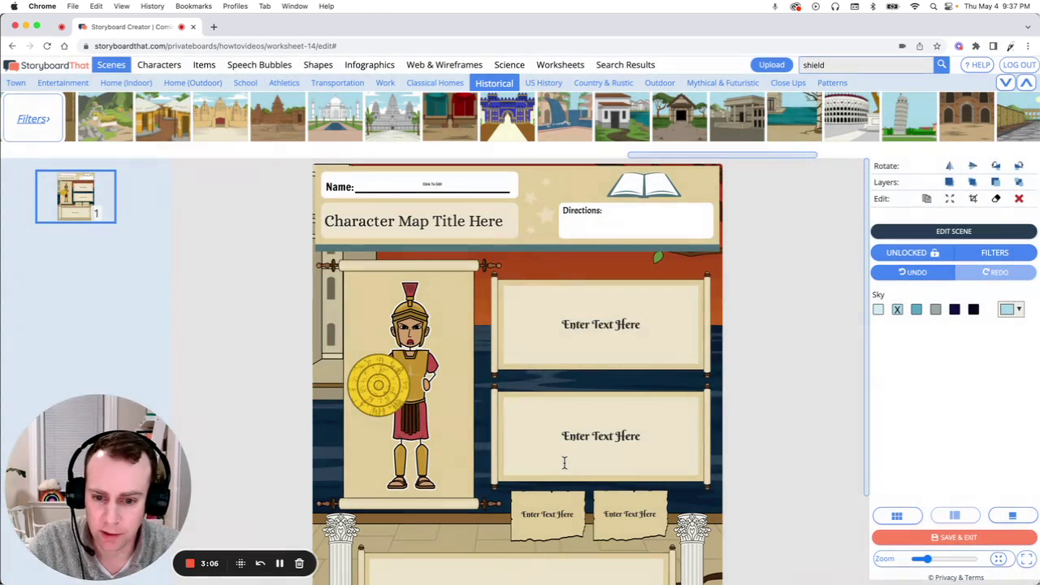
pyautogui.scroll(-1, 653, 426)
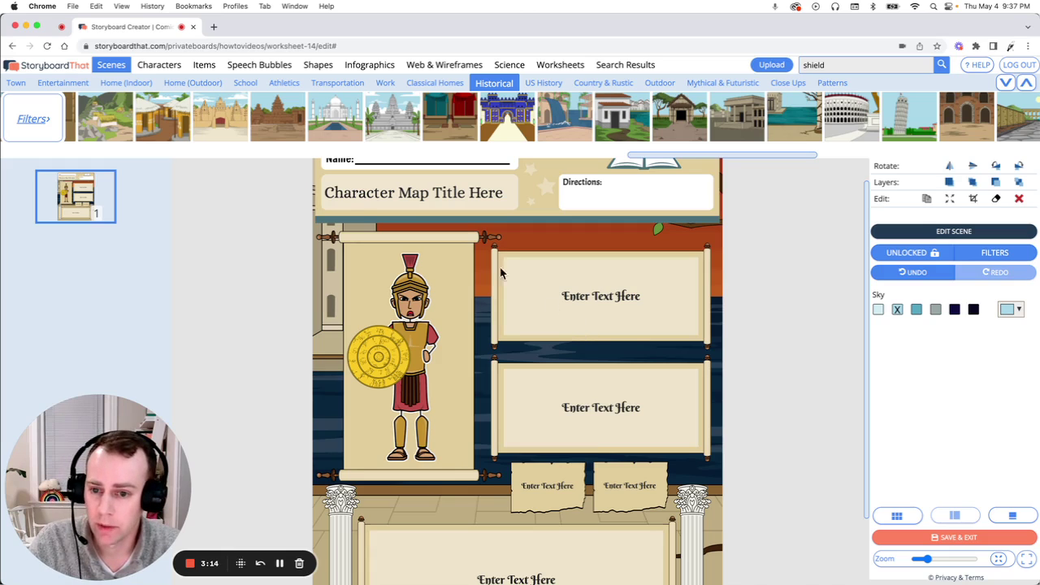
# Step: Replace the placeholder worksheet title with the text 'Roman Soldier Map'
pyautogui.scroll(1, 382, 204)
pyautogui.click(394, 211)
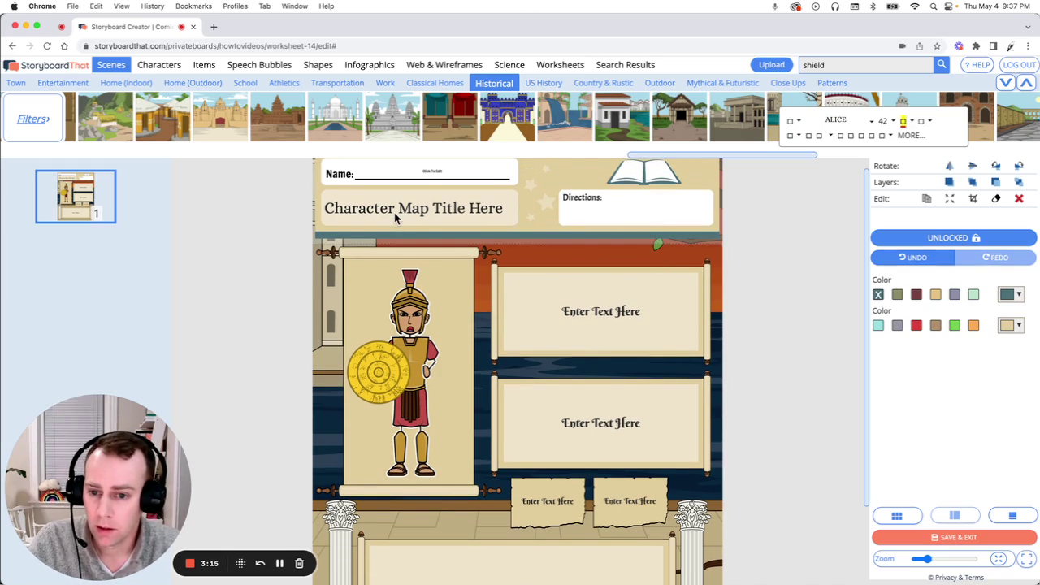
pyautogui.tripleClick(396, 212)
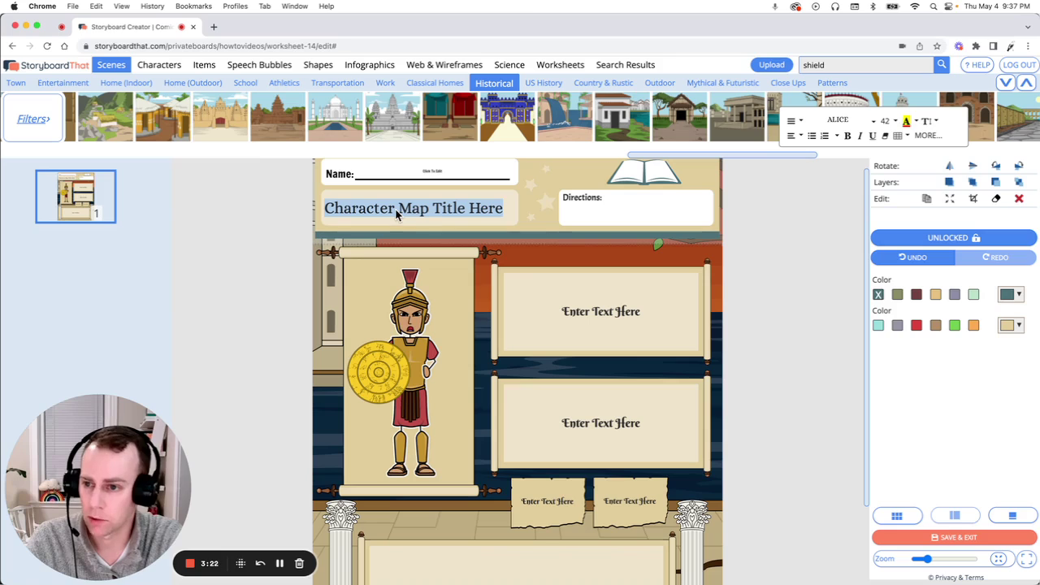
pyautogui.write('Ro')
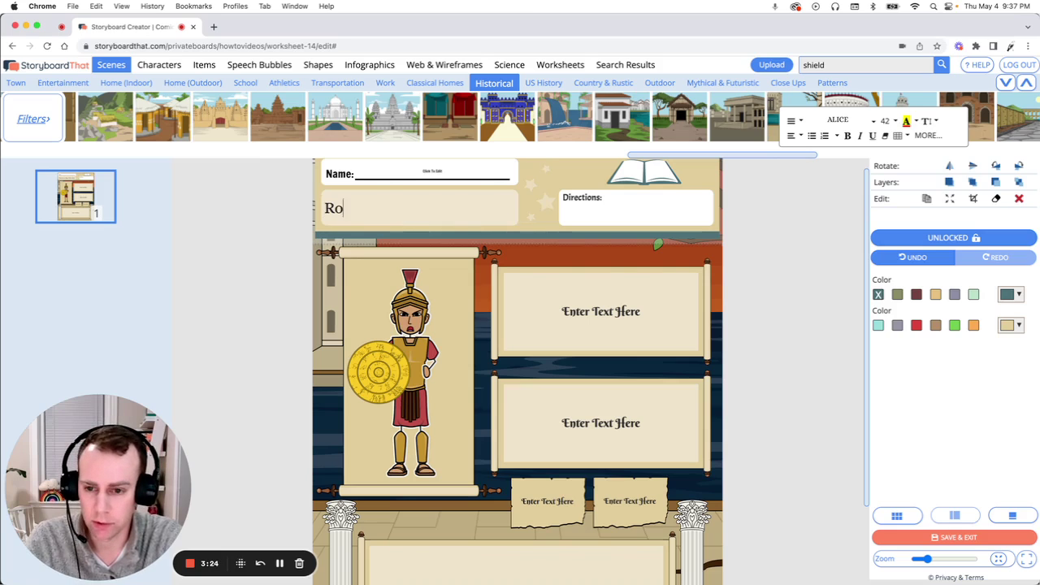
pyautogui.write('man Shol')
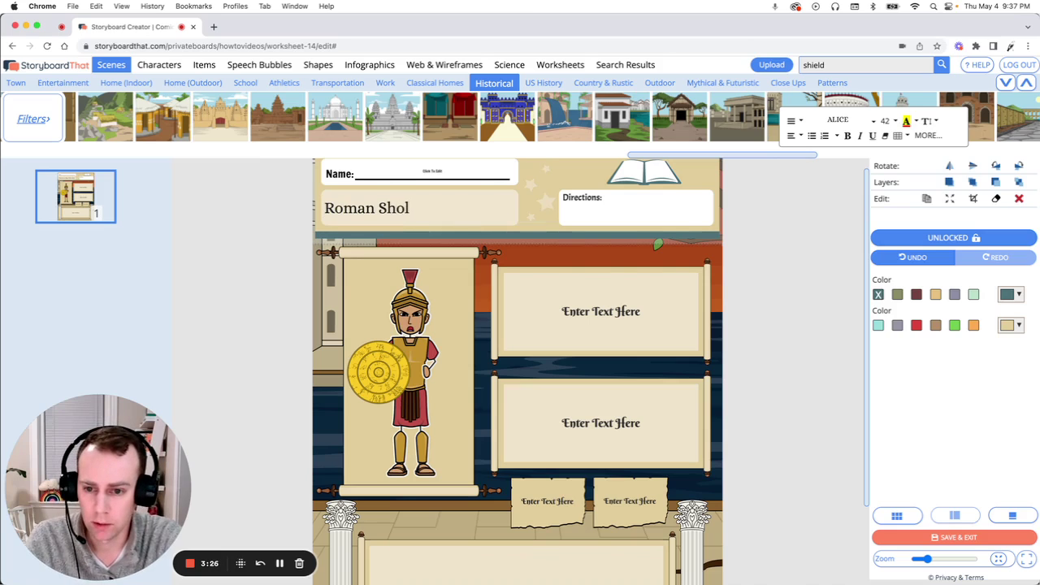
pyautogui.press('BackSpace')
pyautogui.press('BackSpace')
pyautogui.press('BackSpace')
pyautogui.write('oldier ')
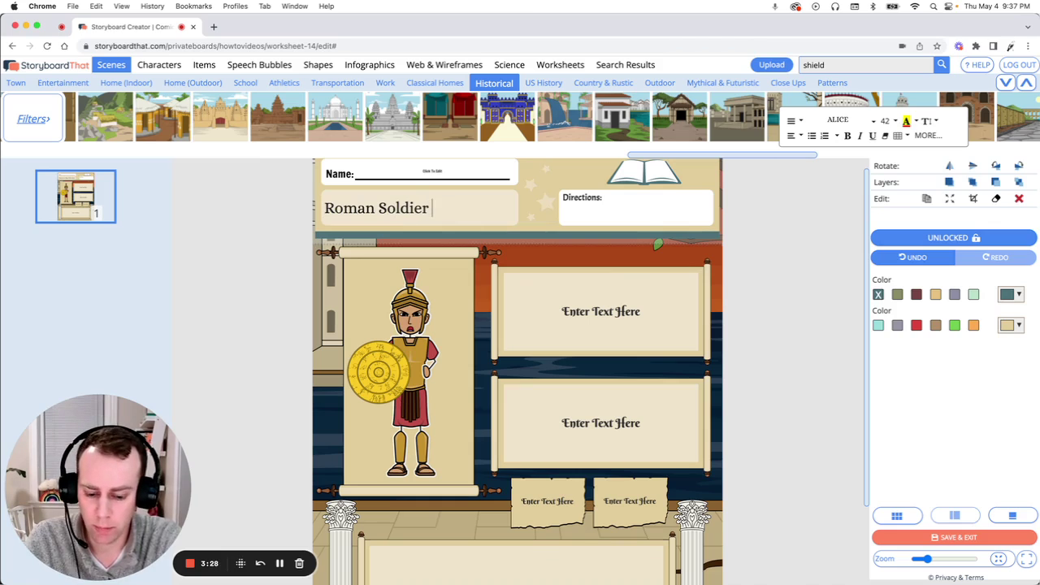
pyautogui.write('Map')
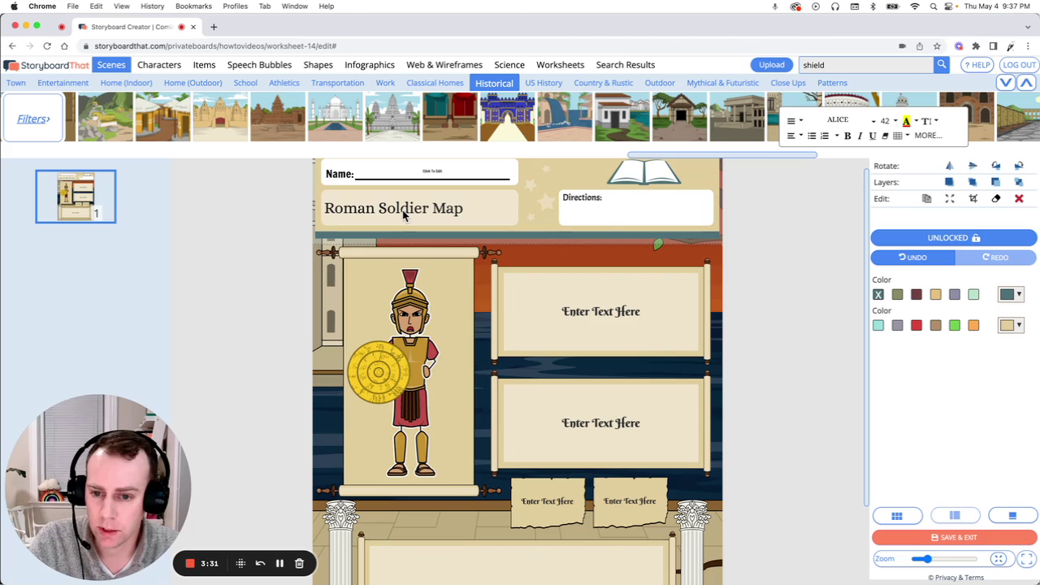
# Step: Style the 'Roman Soldier Map' title in Berkshire Swash font at size 54
pyautogui.tripleClick(403, 212)
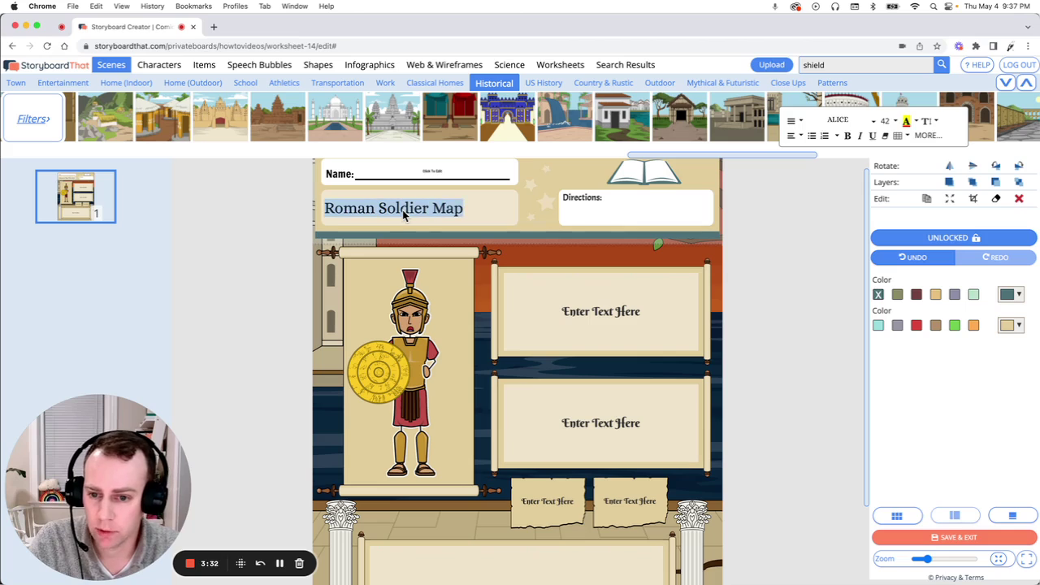
pyautogui.click(873, 122)
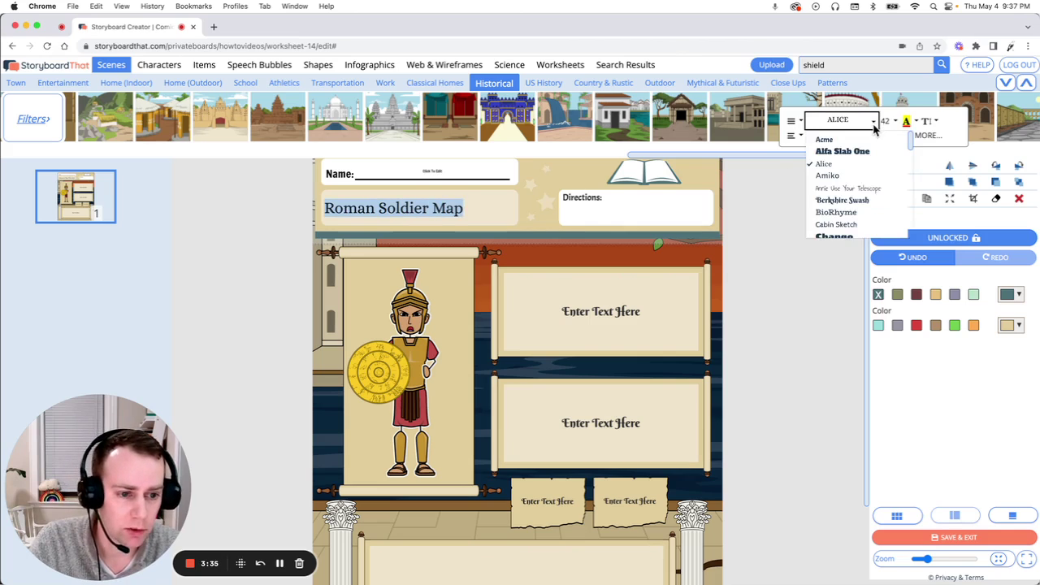
pyautogui.click(865, 199)
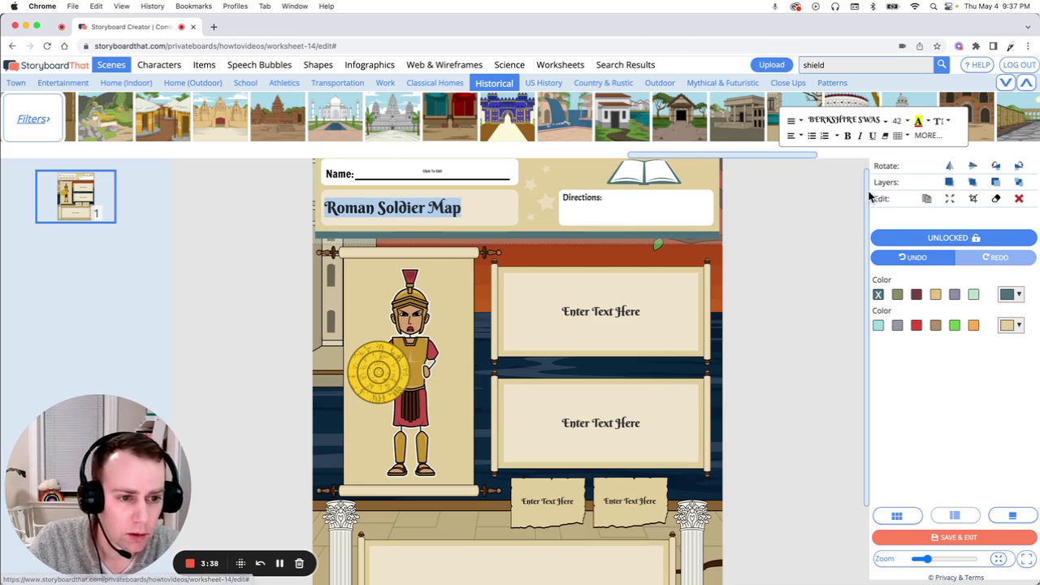
pyautogui.click(901, 122)
pyautogui.scroll(-3, 918, 199)
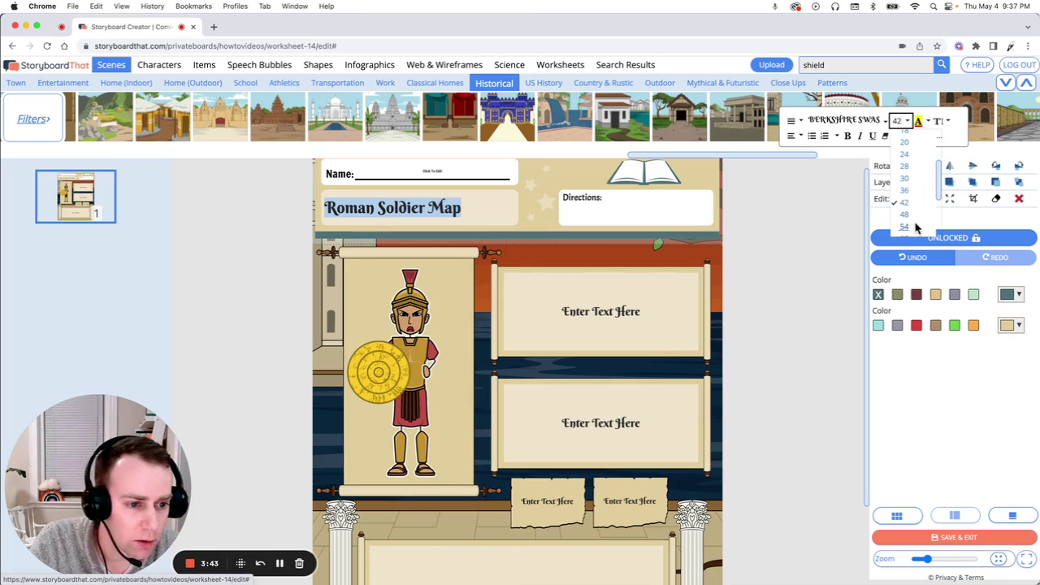
pyautogui.click(904, 226)
pyautogui.click(757, 247)
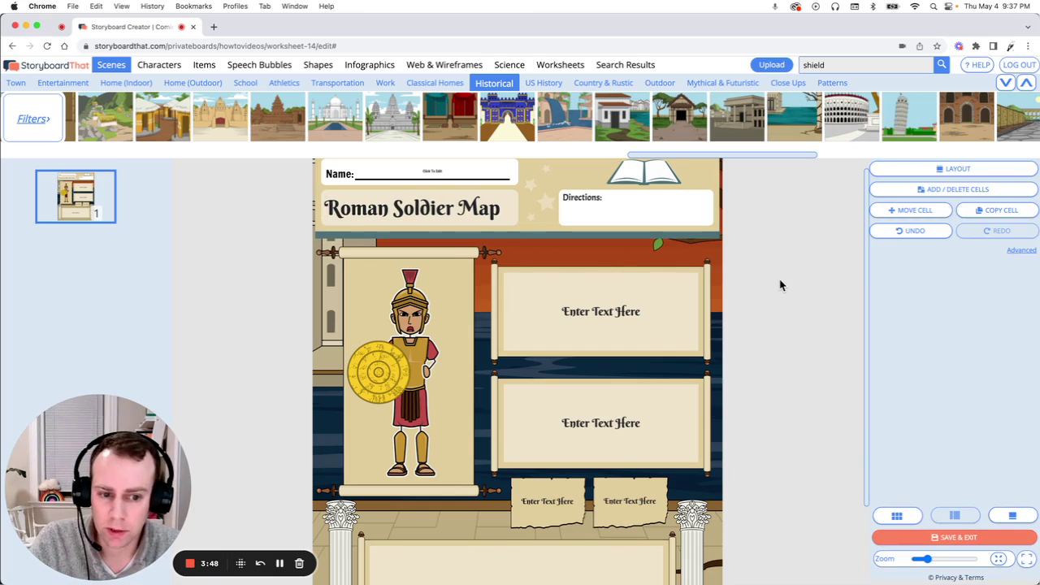
# Step: Open the Speech Bubbles library from the top menu bar
pyautogui.click(255, 66)
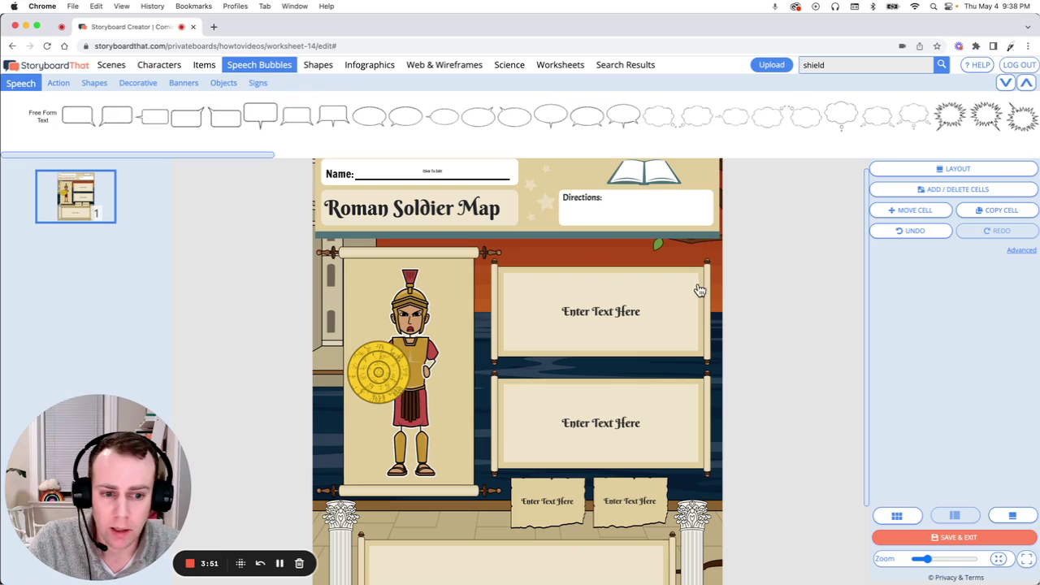